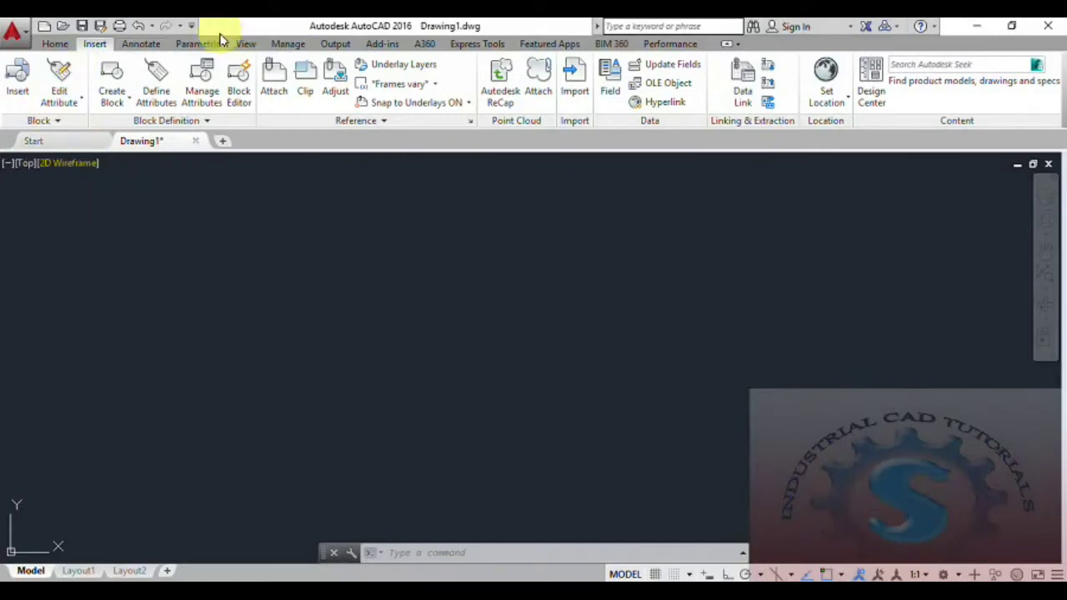
left_click(477, 44)
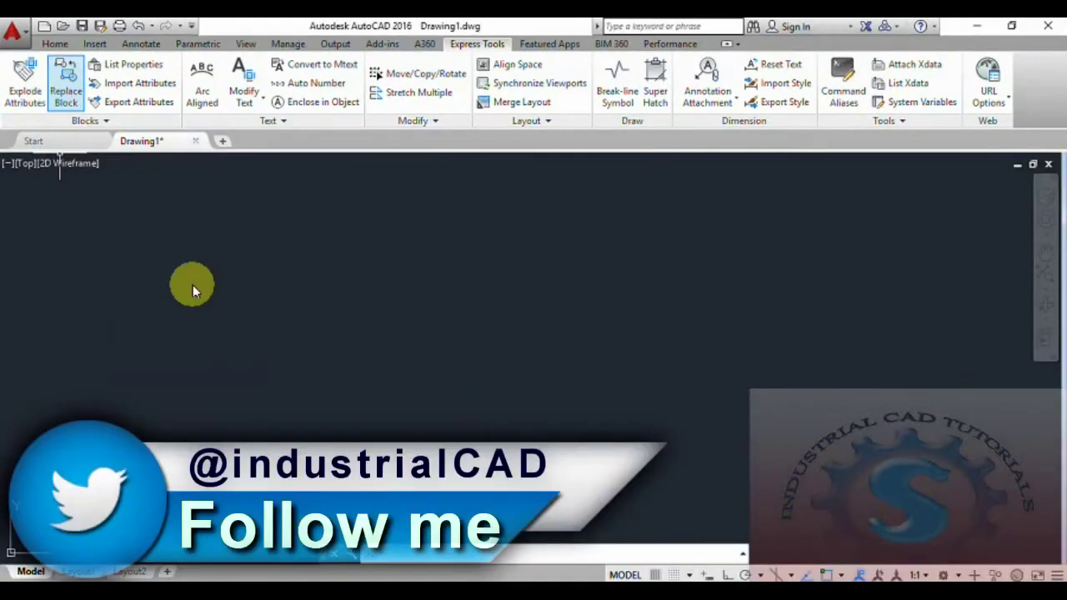
left_click_drag(303, 316, 459, 339)
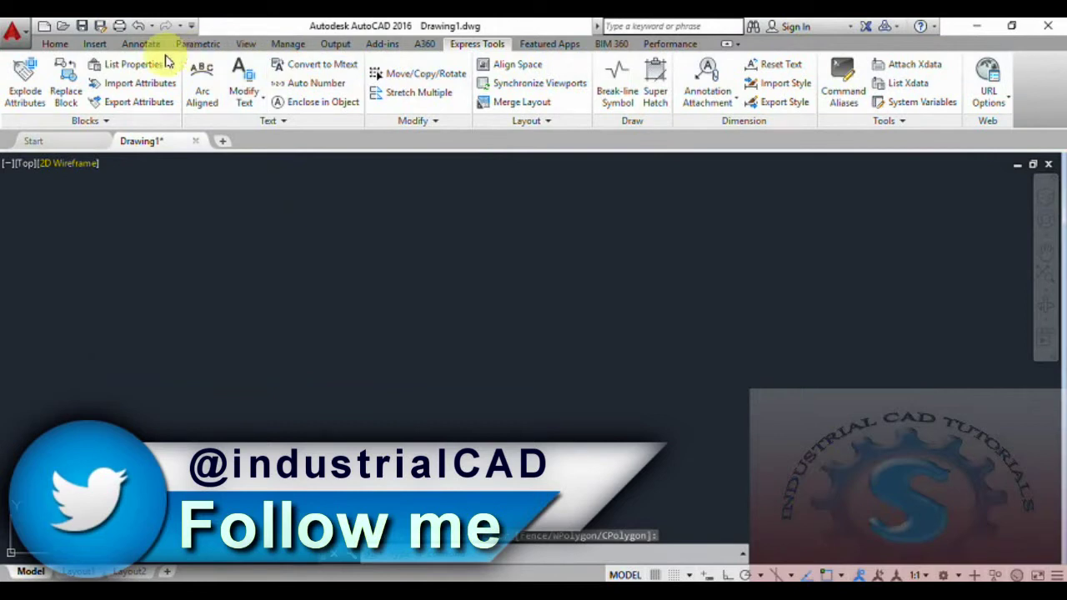
Define an attribute with the tag NAME and place it in the middle of the drawing area.
left_click(95, 45)
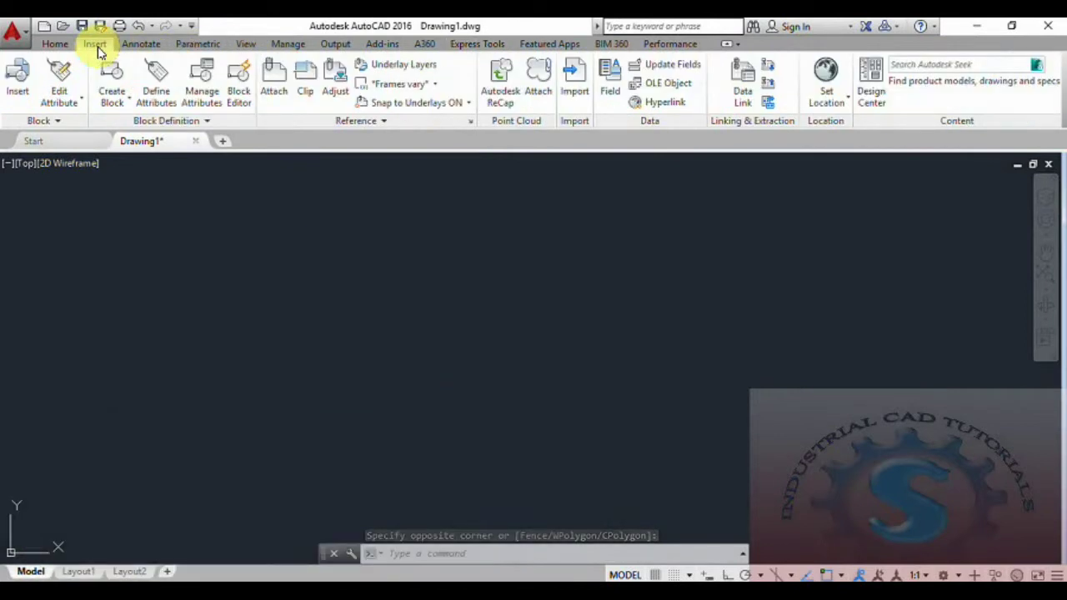
left_click(169, 104)
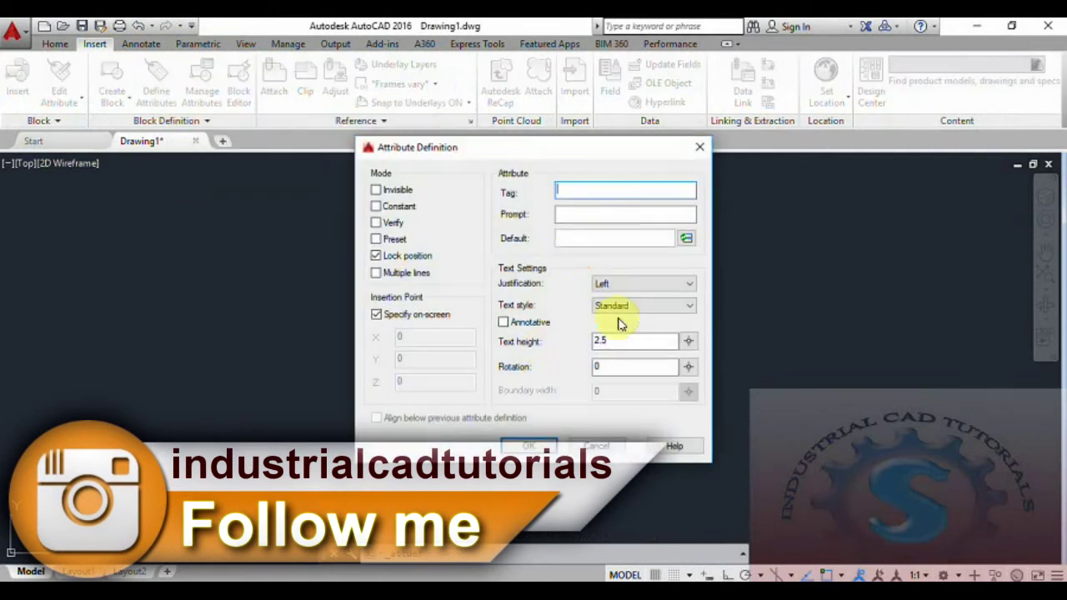
type("NAME")
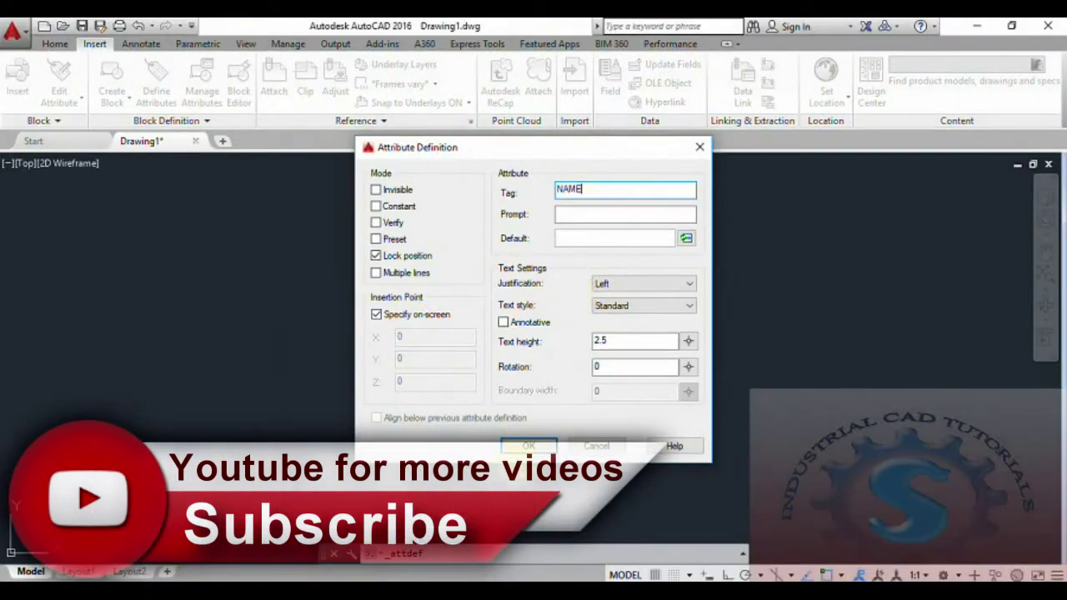
left_click(524, 448)
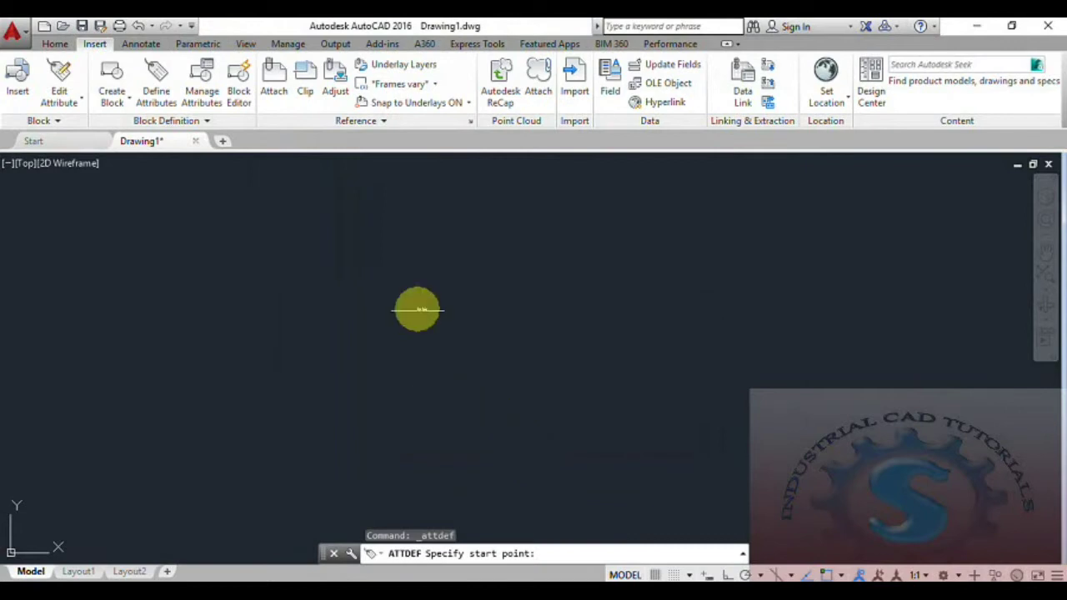
scroll(419, 307, "up", 2)
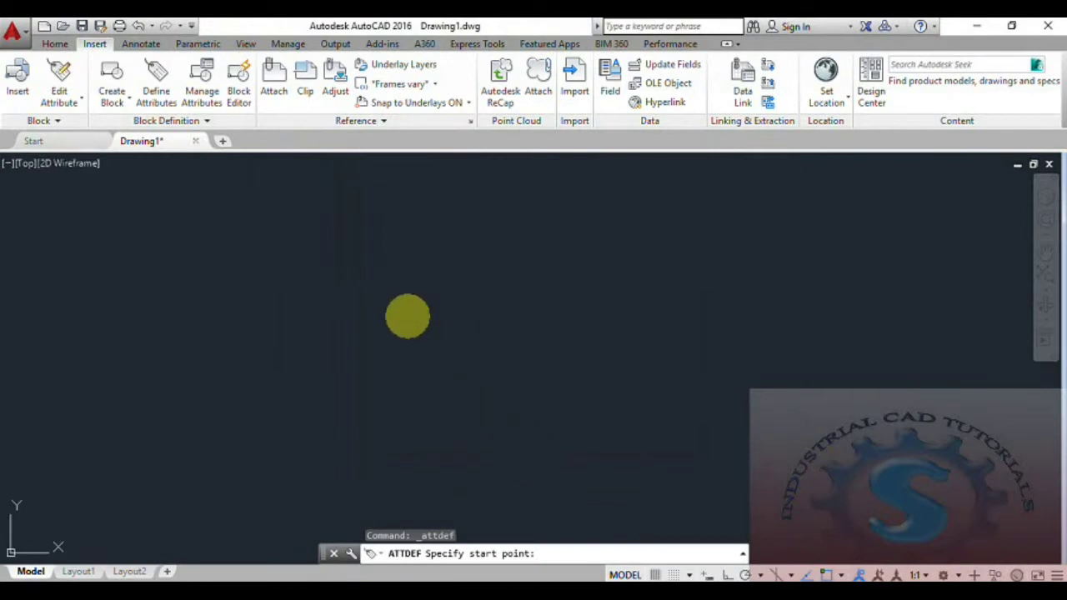
left_click(408, 314)
scroll(452, 362, "down", 2)
middle_click_drag(450, 362, 447, 381)
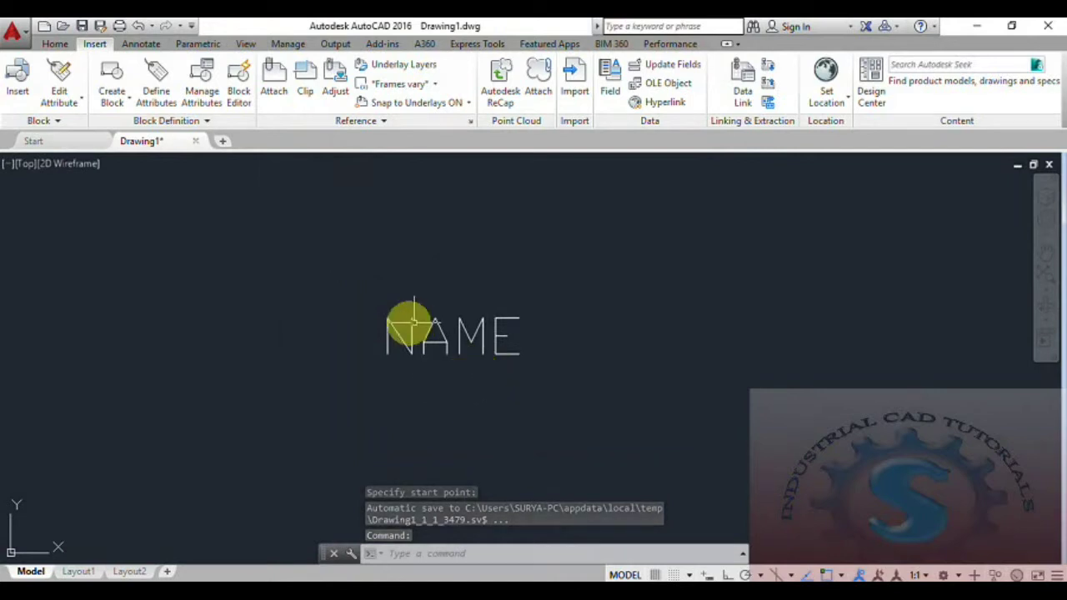
Create a block named A from the NAME attribute, with its base point at the lower-left corner of the text.
left_click(123, 108)
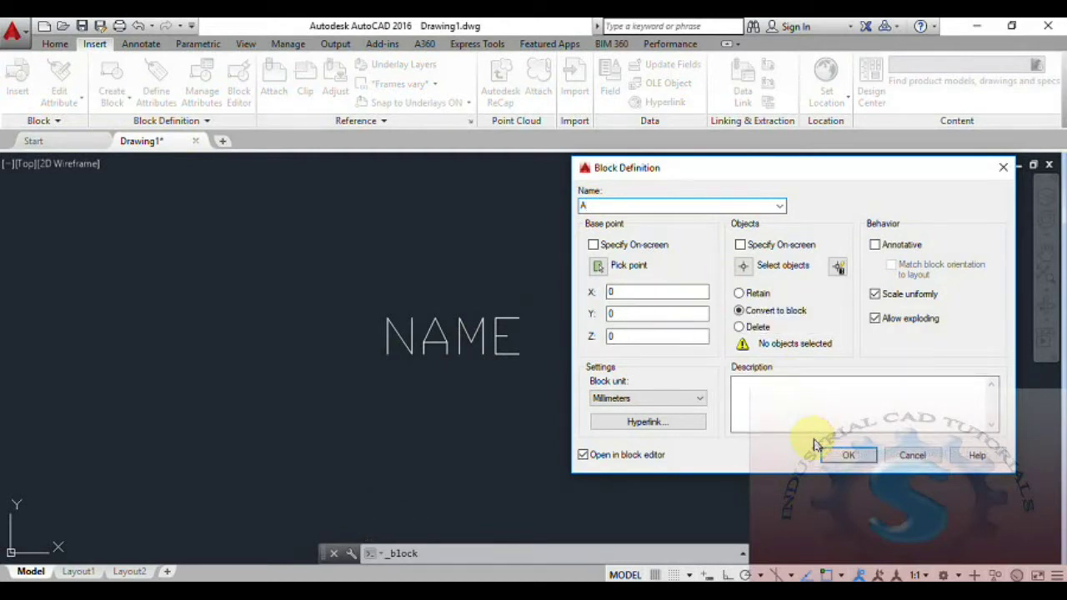
left_click(598, 265)
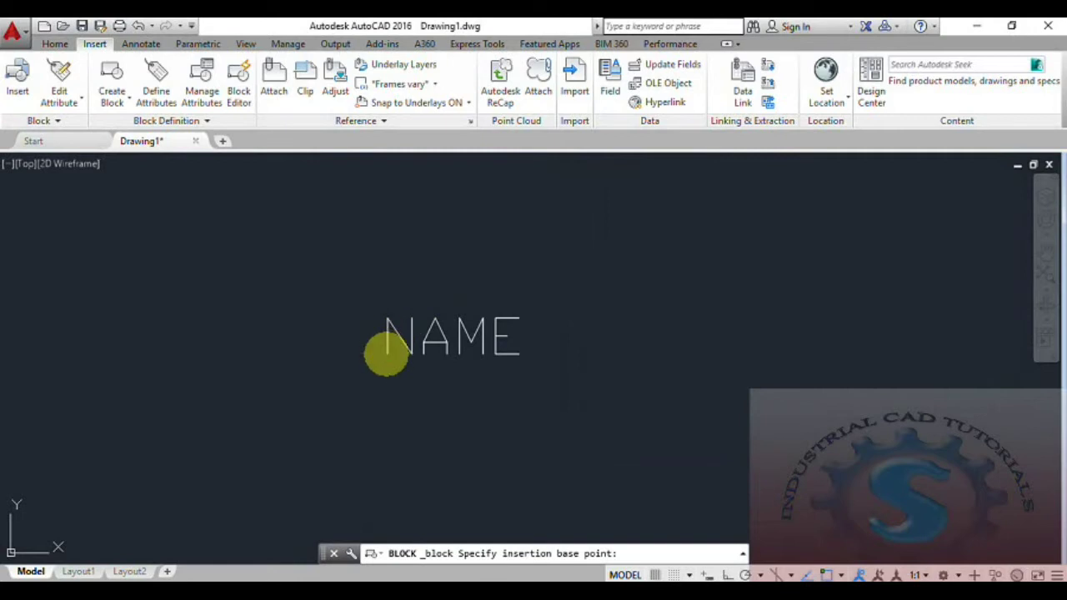
left_click(386, 353)
left_click(753, 265)
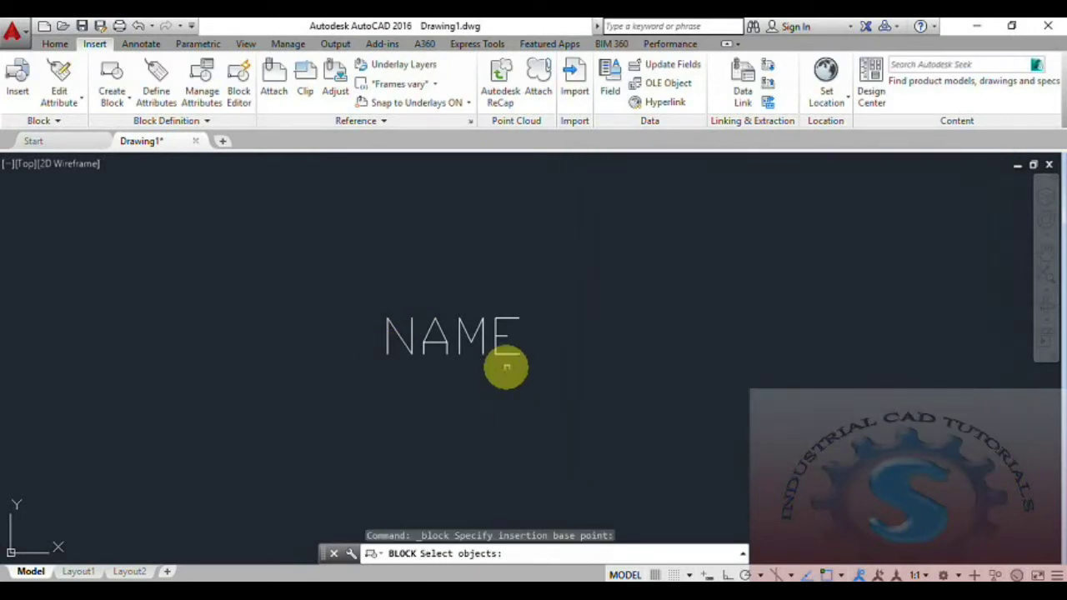
left_click(508, 353)
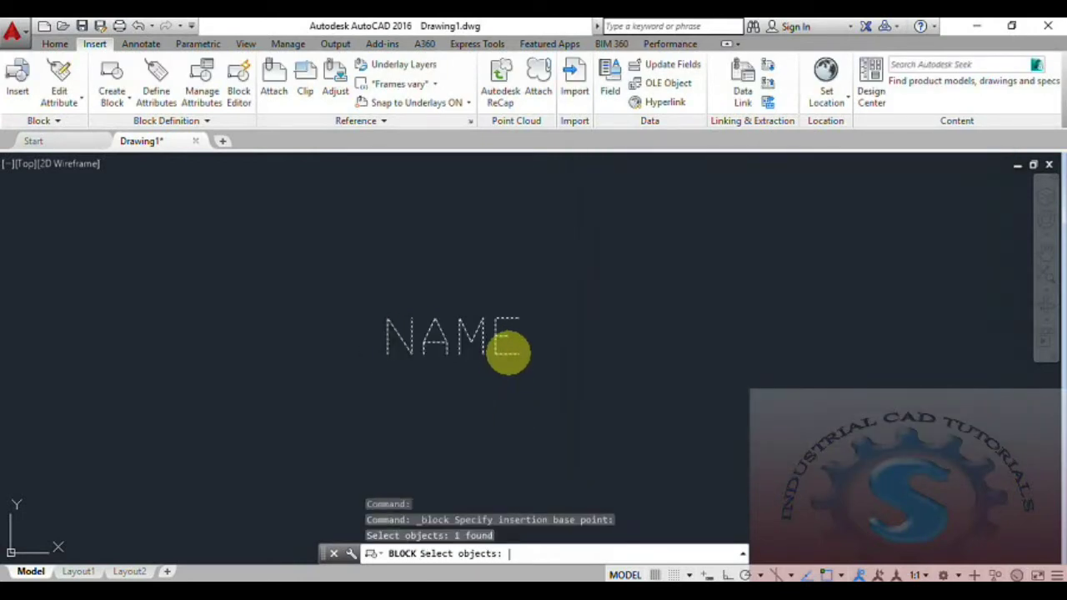
key("Return")
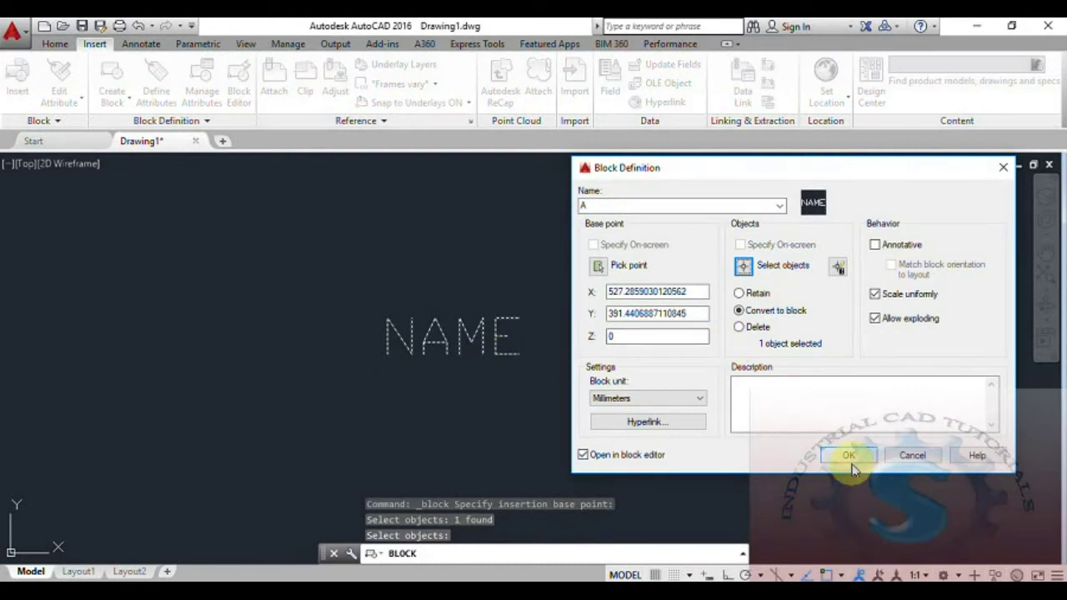
left_click(848, 456)
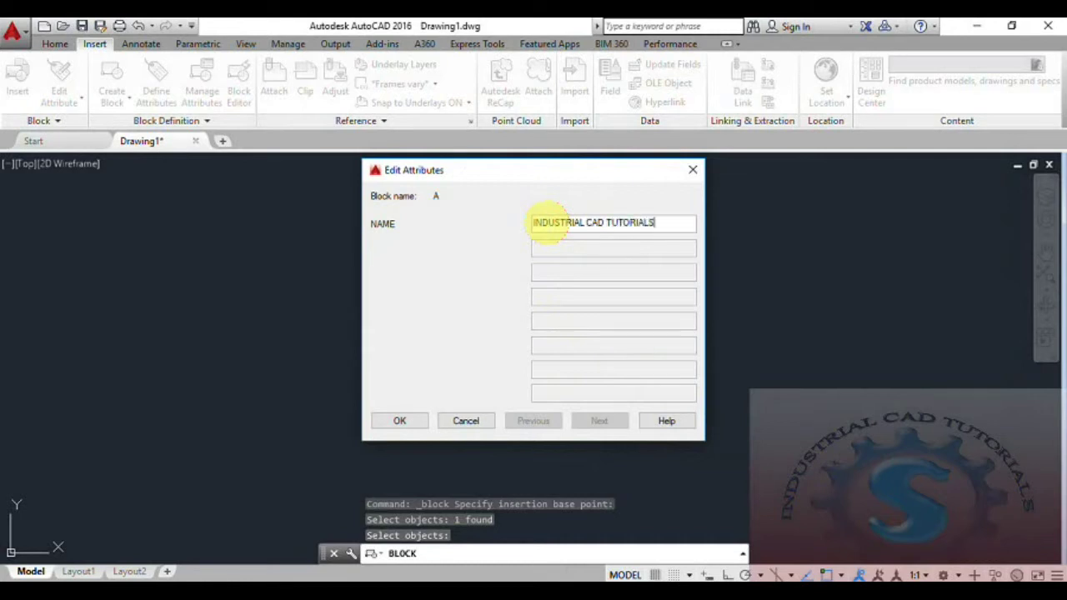
Set the block's NAME value to INDUSTRIAL CAD TUTORIALS, and close the Block Editor, saving the changes to A.
left_click(400, 428)
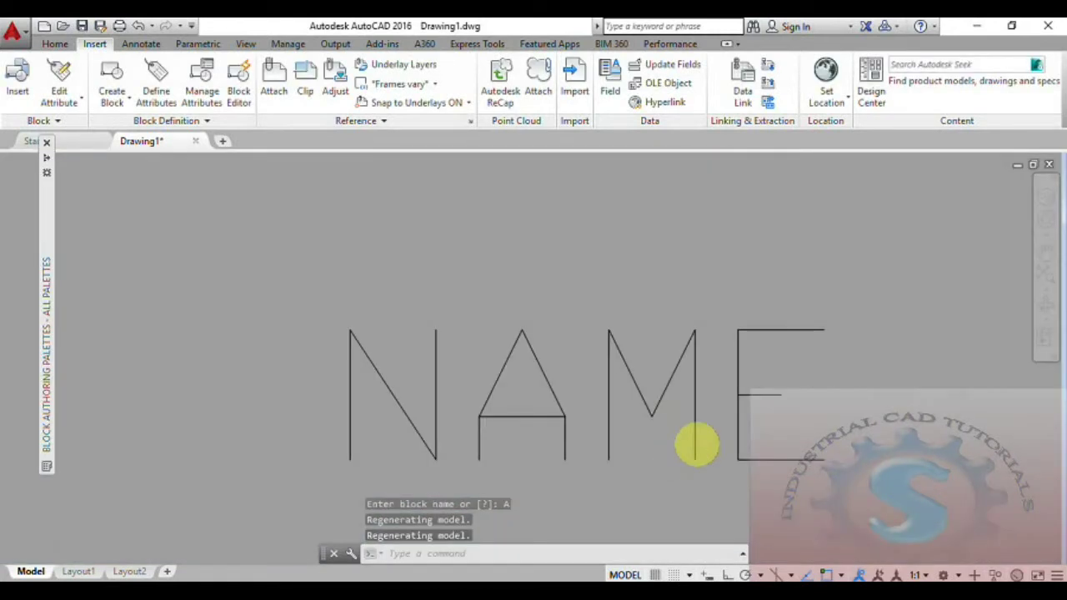
left_click(693, 441)
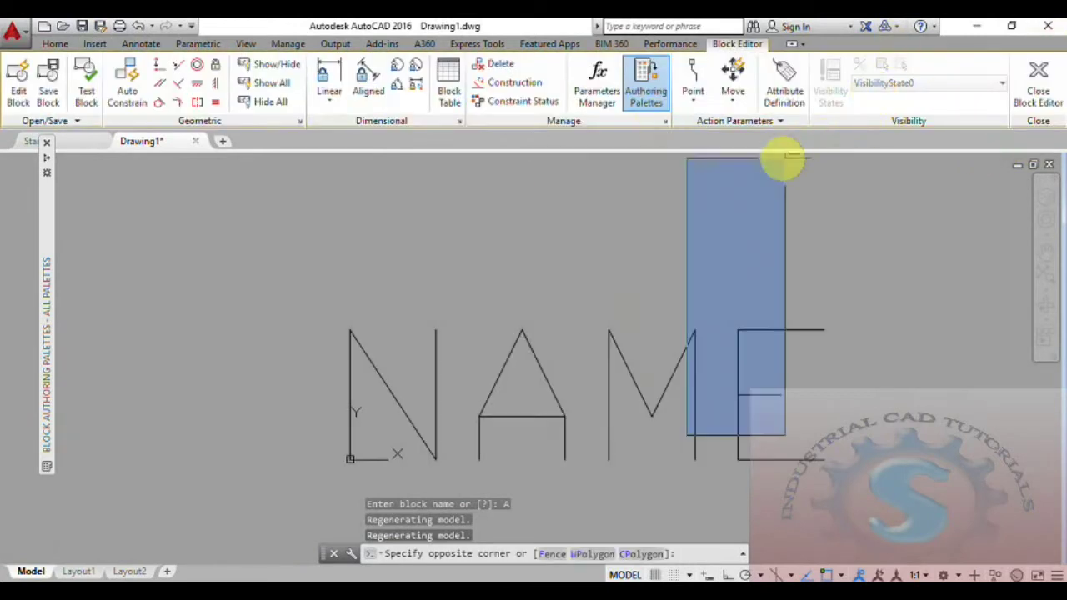
left_click(921, 155)
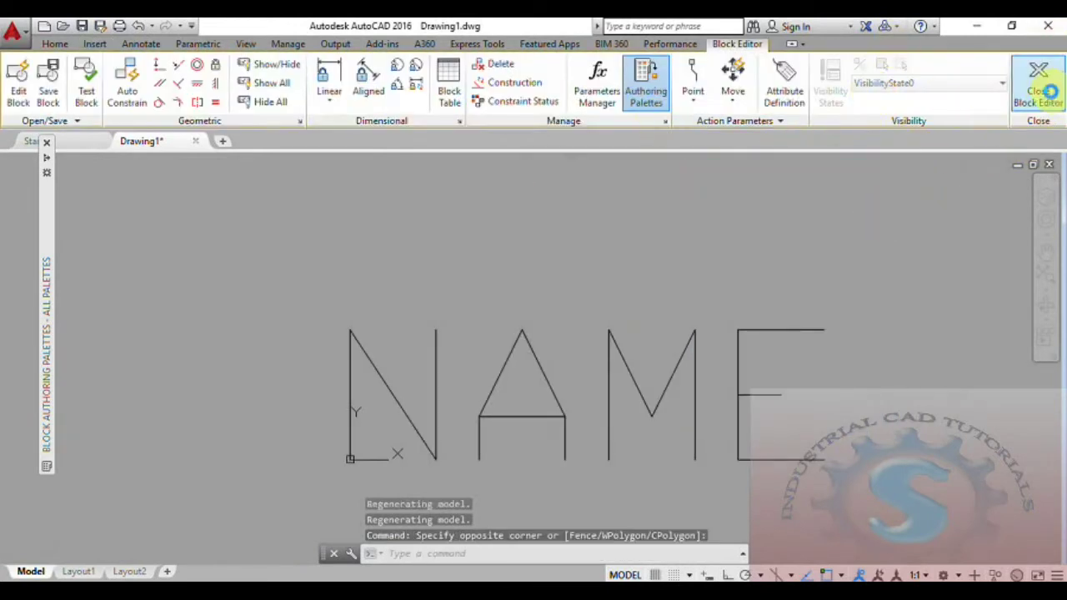
left_click(1047, 92)
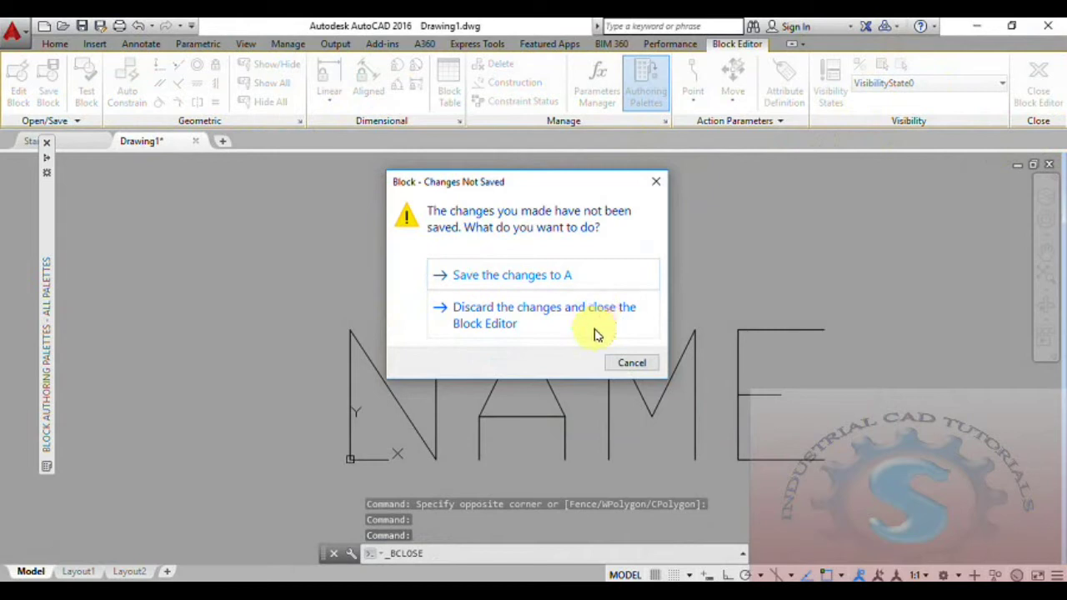
left_click(586, 283)
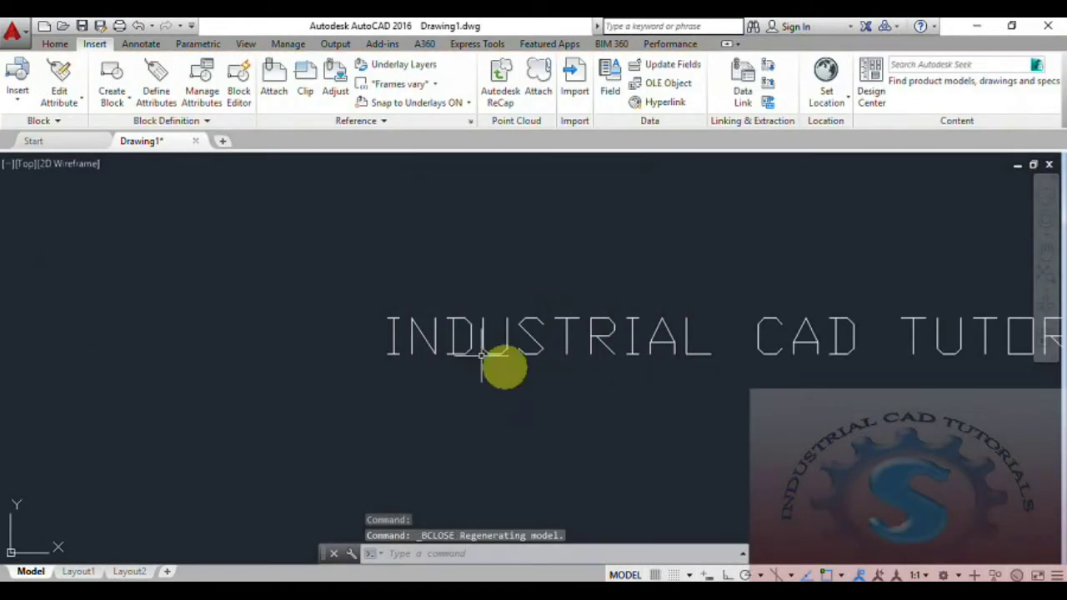
Insert block A below the existing text, leaving its NAME value blank.
scroll(500, 388, "up", 2)
scroll(550, 350, "down", 2)
scroll(540, 356, "up", 2)
middle_click_drag(540, 357, 538, 362)
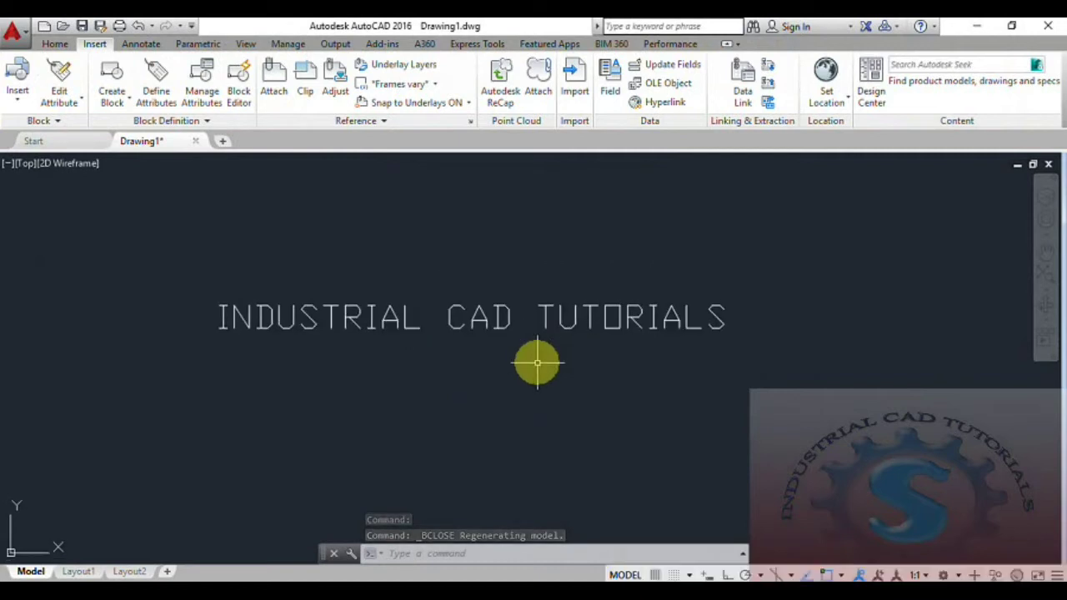
left_click(29, 106)
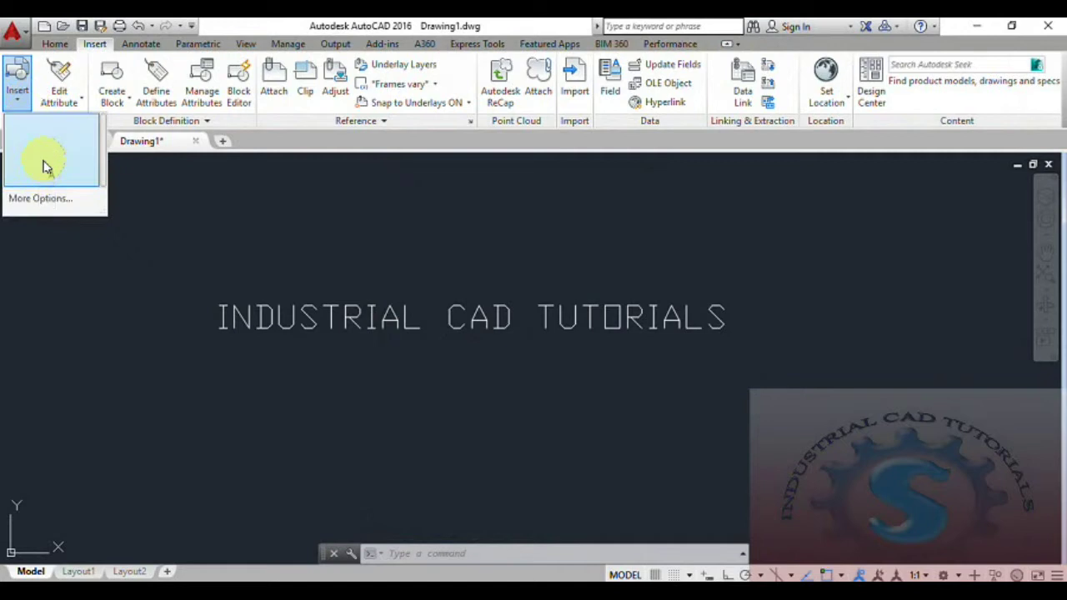
left_click(46, 167)
left_click(338, 421)
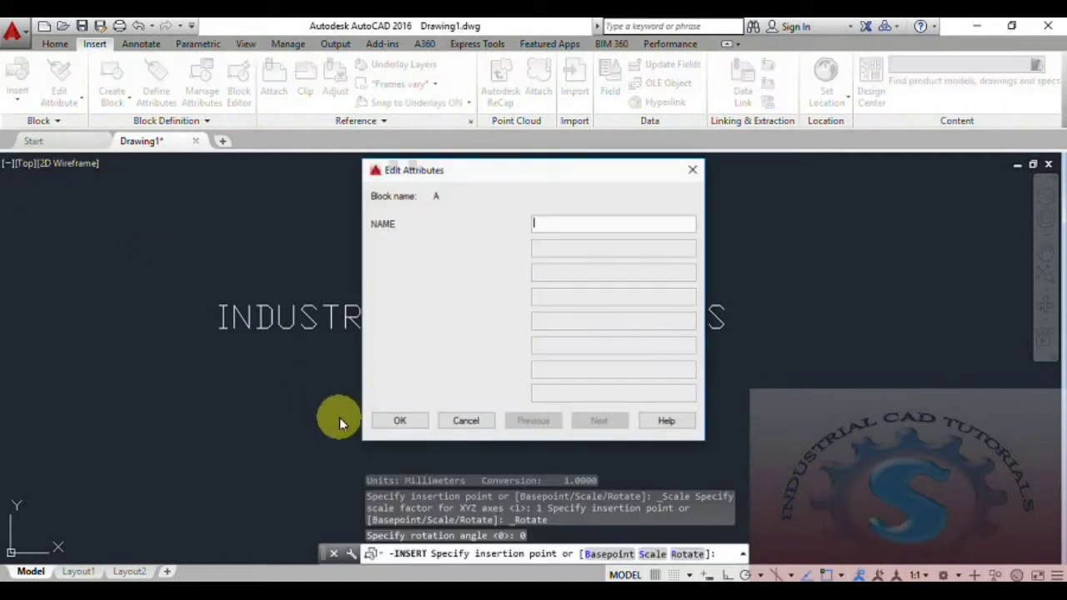
left_click(400, 420)
Insert block A again below the first text, with INDUSTRIAL CAD TUTORIALS as its NAME value.
scroll(409, 364, "down", 2)
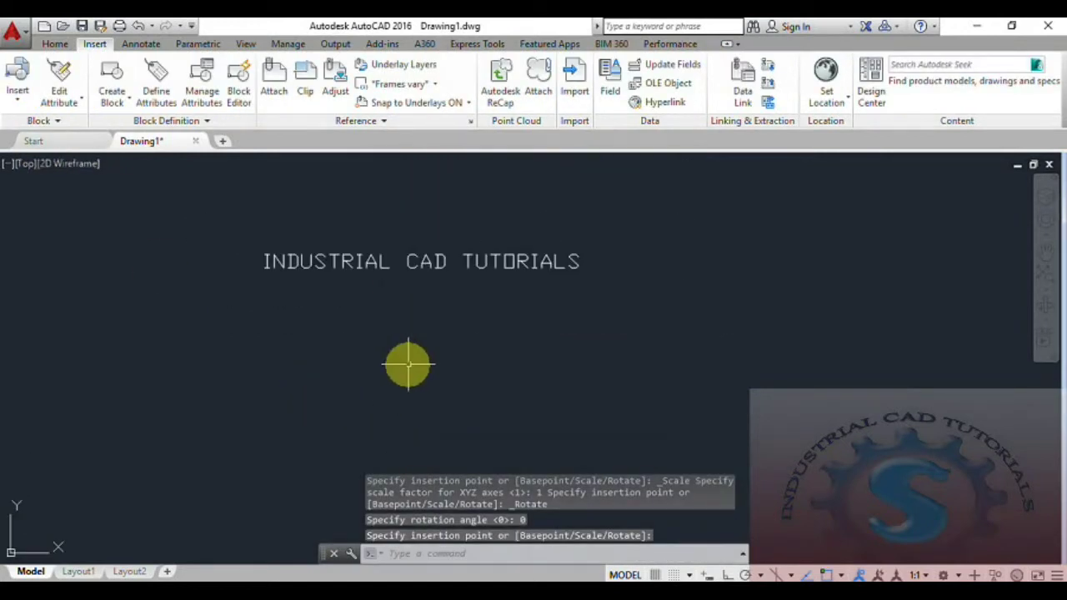
left_click(17, 99)
left_click(47, 174)
left_click(401, 412)
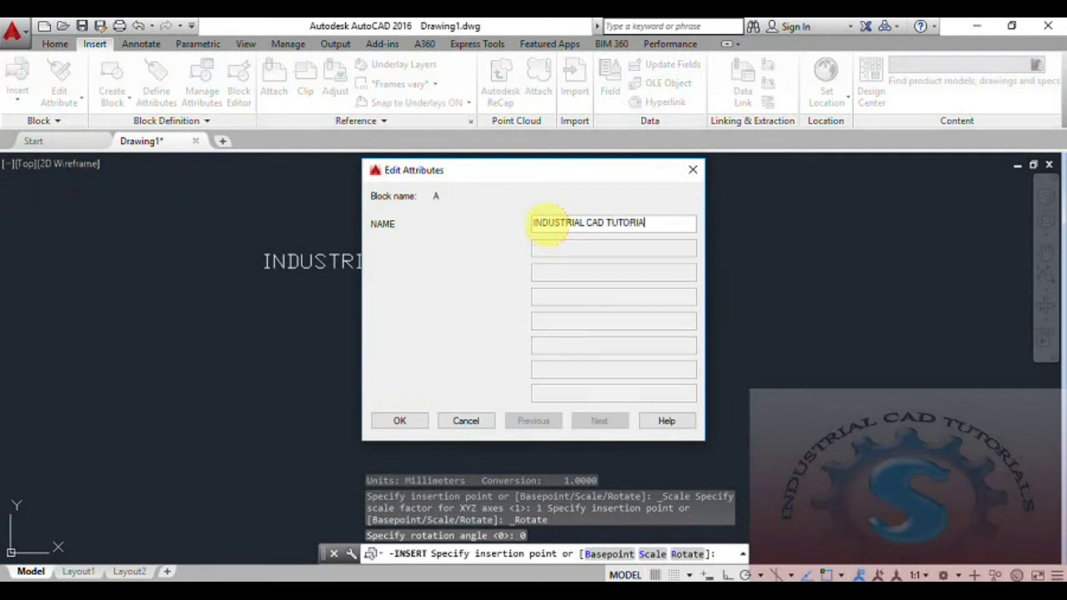
left_click(427, 421)
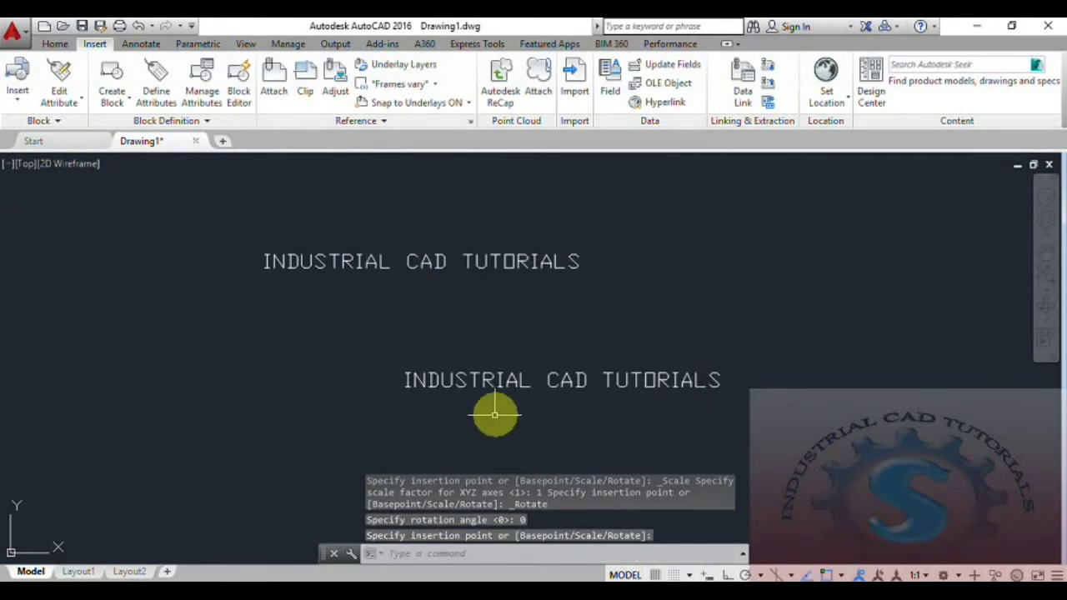
Turn on the drawing grid display.
scroll(475, 404, "down", 2)
scroll(455, 391, "up", 2)
middle_click_drag(456, 392, 474, 396)
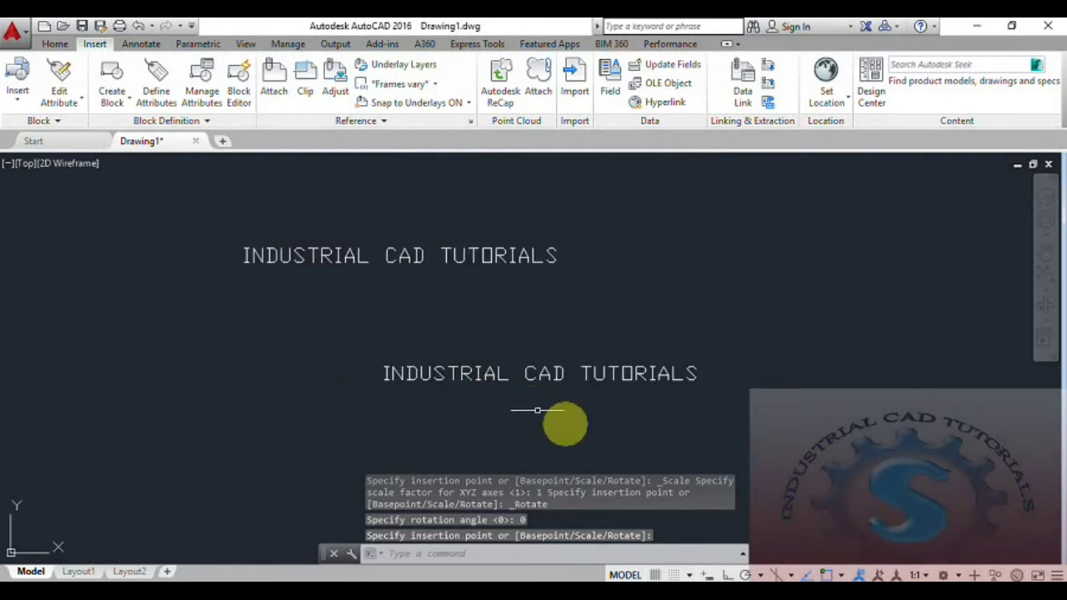
middle_click_drag(554, 419, 612, 428)
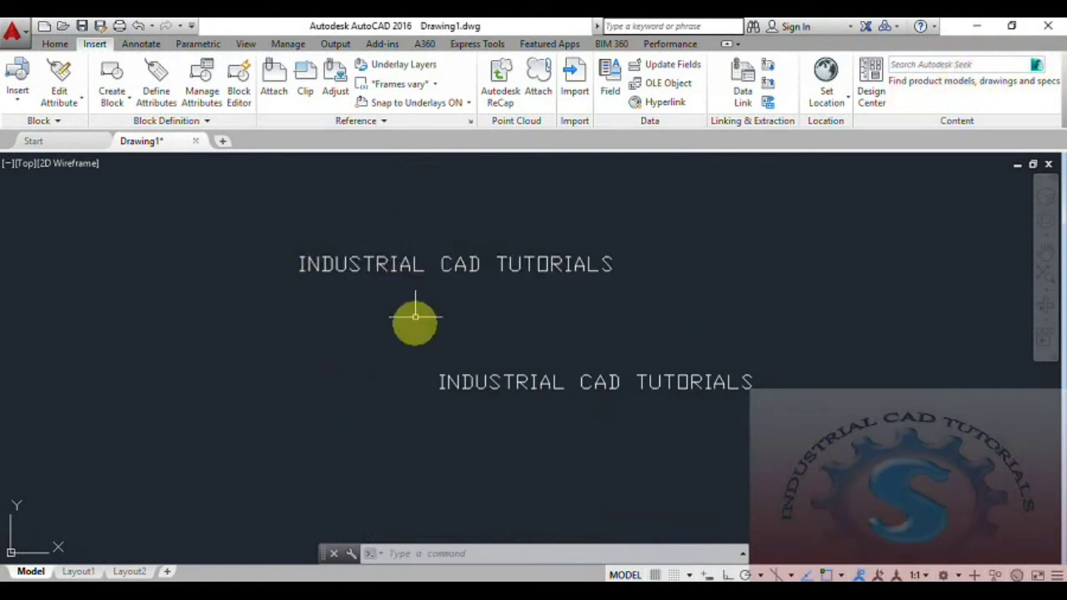
middle_click_drag(428, 354, 412, 356)
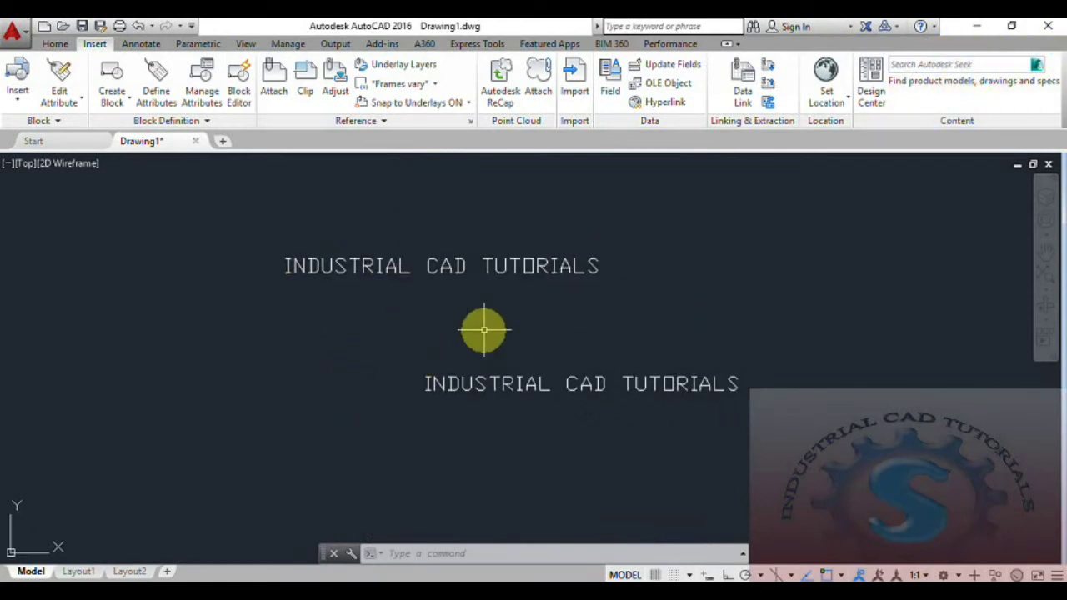
key("F7")
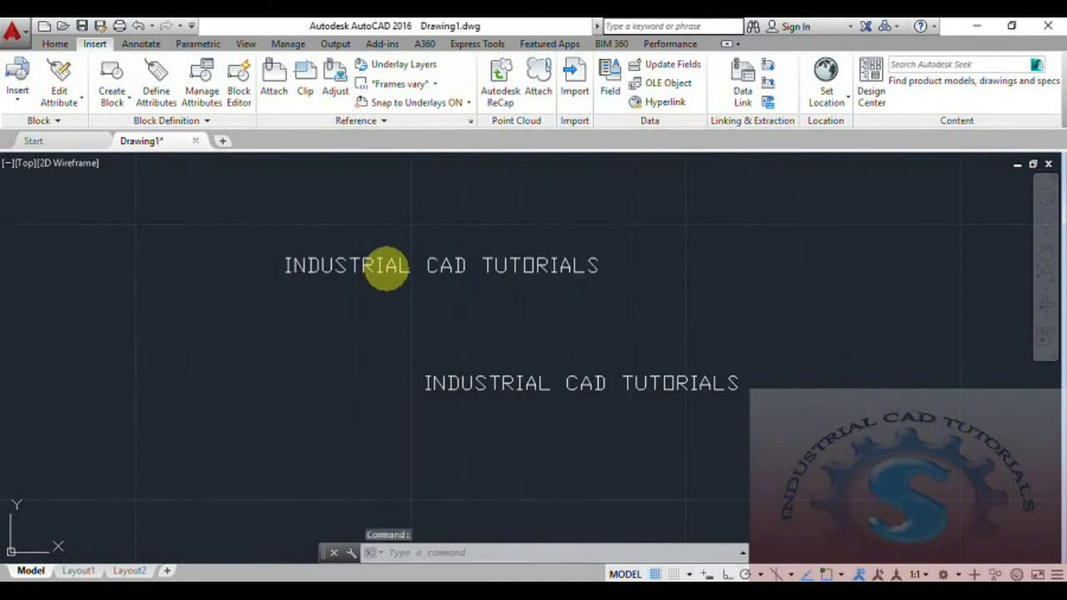
Set the upper block's NAME attribute to the ByLayer linetype and the color Red.
double_click(386, 267)
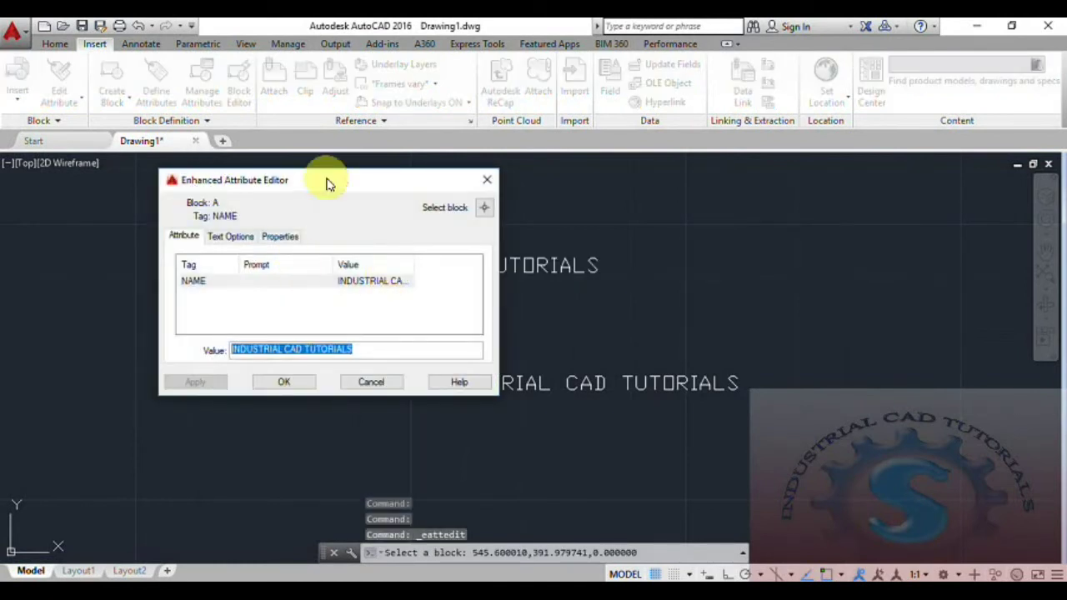
left_click(230, 237)
left_click(268, 237)
left_click(185, 238)
left_click(281, 238)
left_click(266, 289)
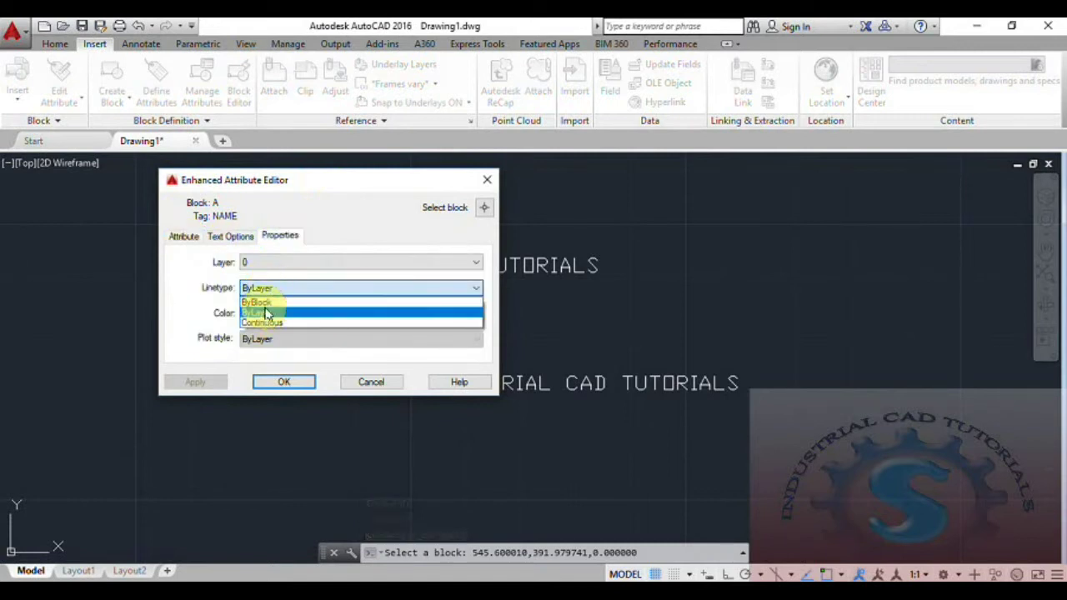
left_click(265, 313)
left_click(268, 313)
left_click(265, 340)
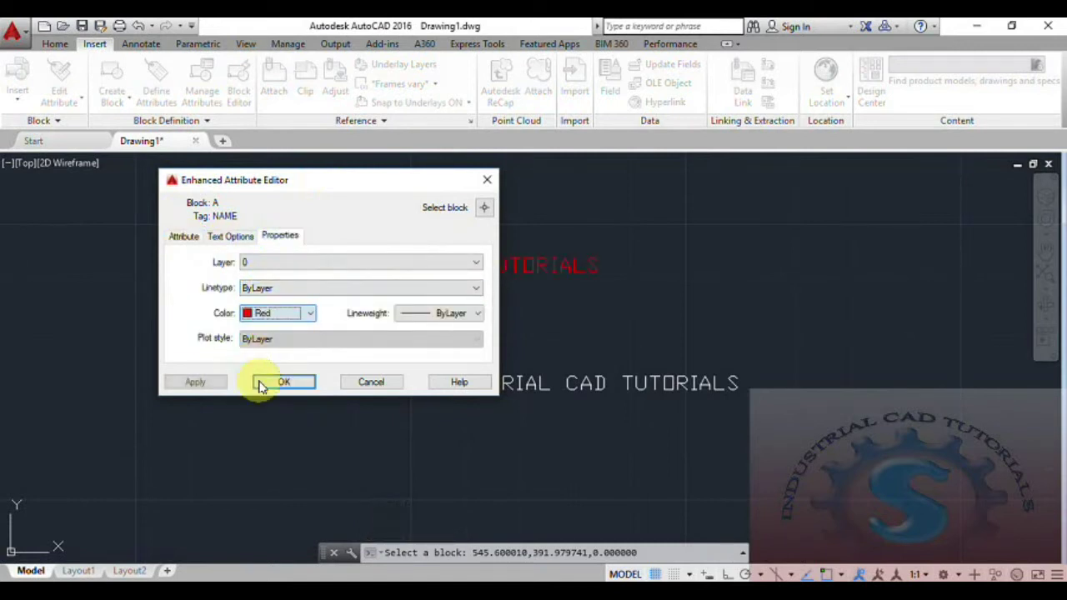
left_click(286, 383)
Review the lower block's attribute value, text options and properties, and close the editor without changes.
middle_click_drag(457, 321, 416, 310)
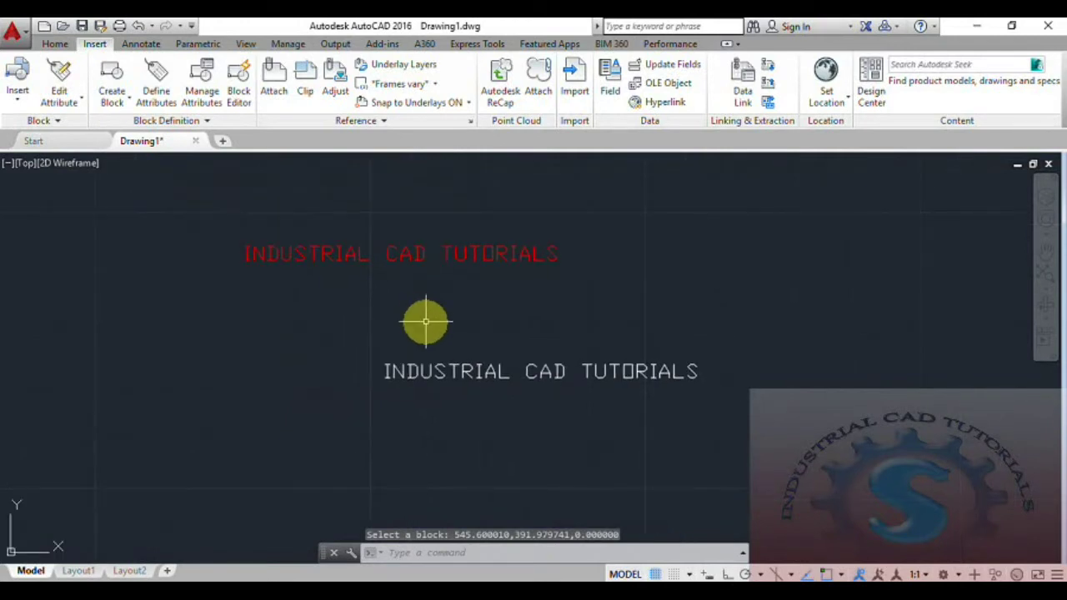
left_click(417, 367)
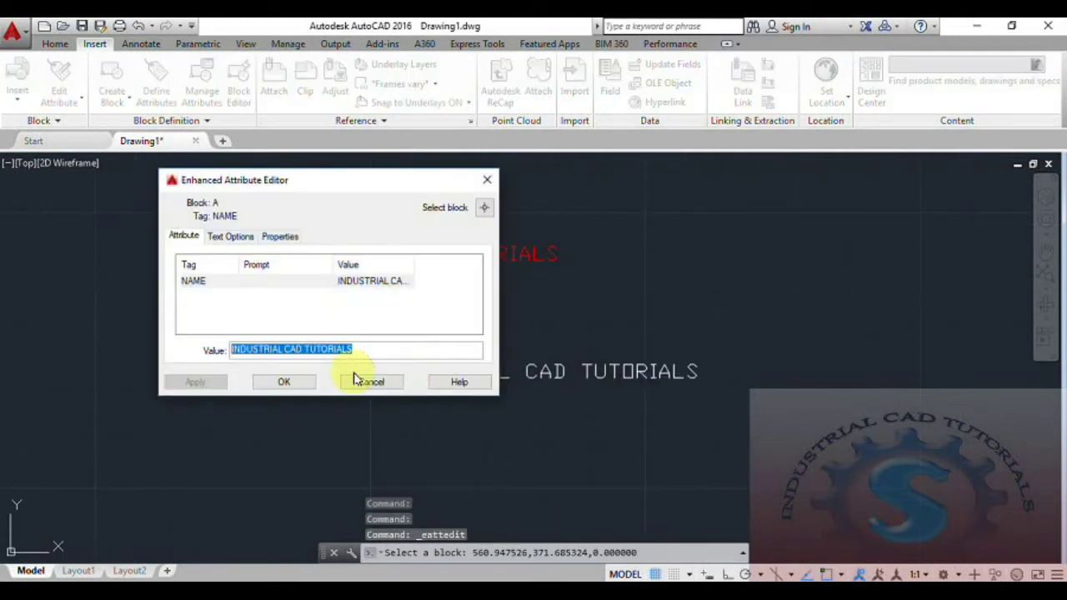
left_click(230, 236)
left_click(278, 237)
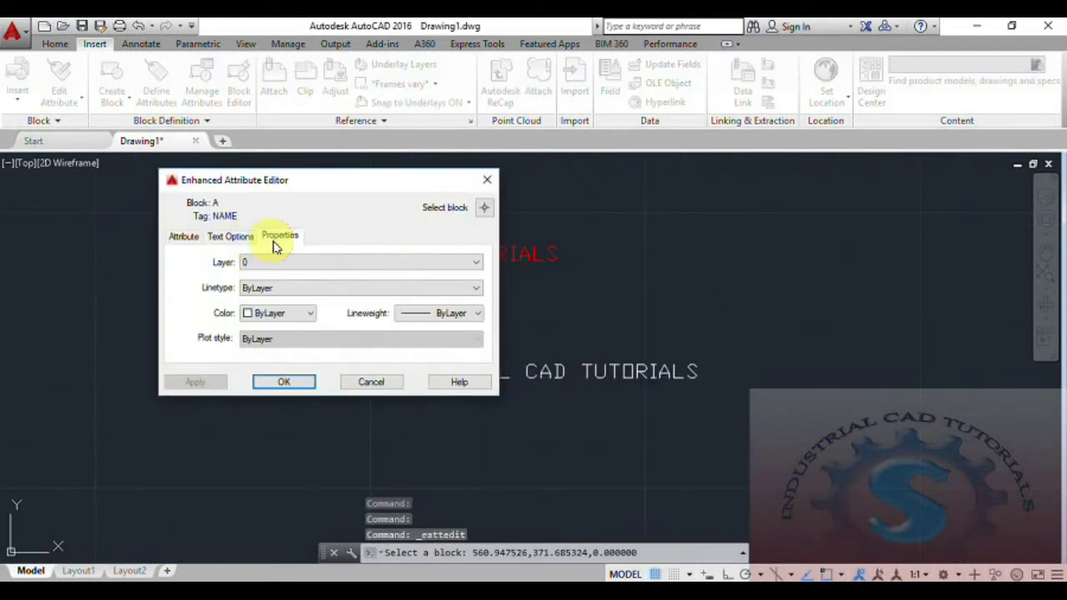
left_click(488, 179)
middle_click_drag(514, 380, 502, 369)
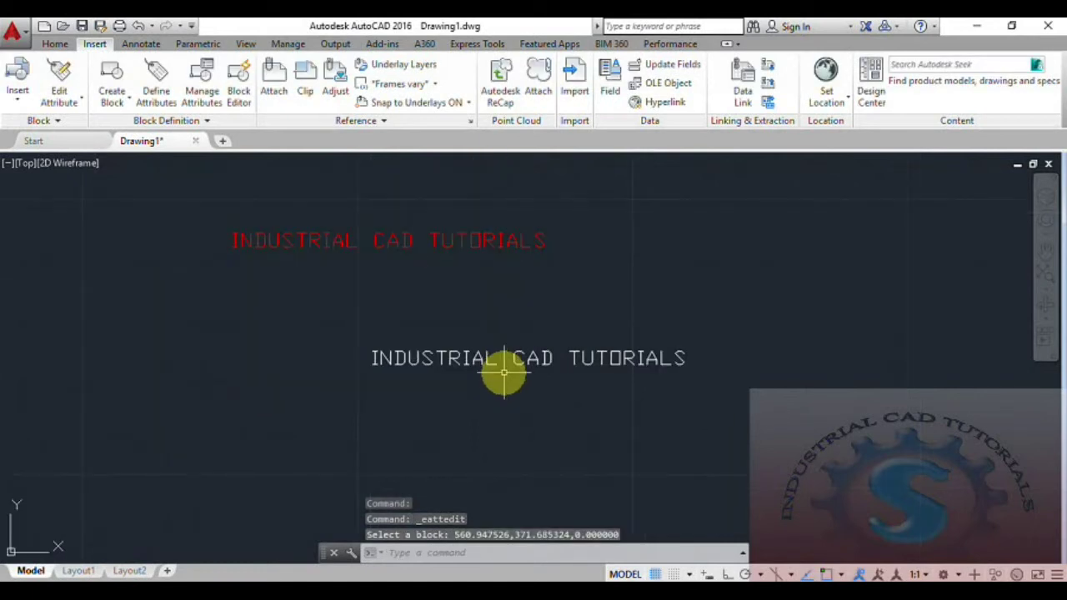
Explode the lower block's NAME attribute into plain text with the Burst command.
left_click(487, 46)
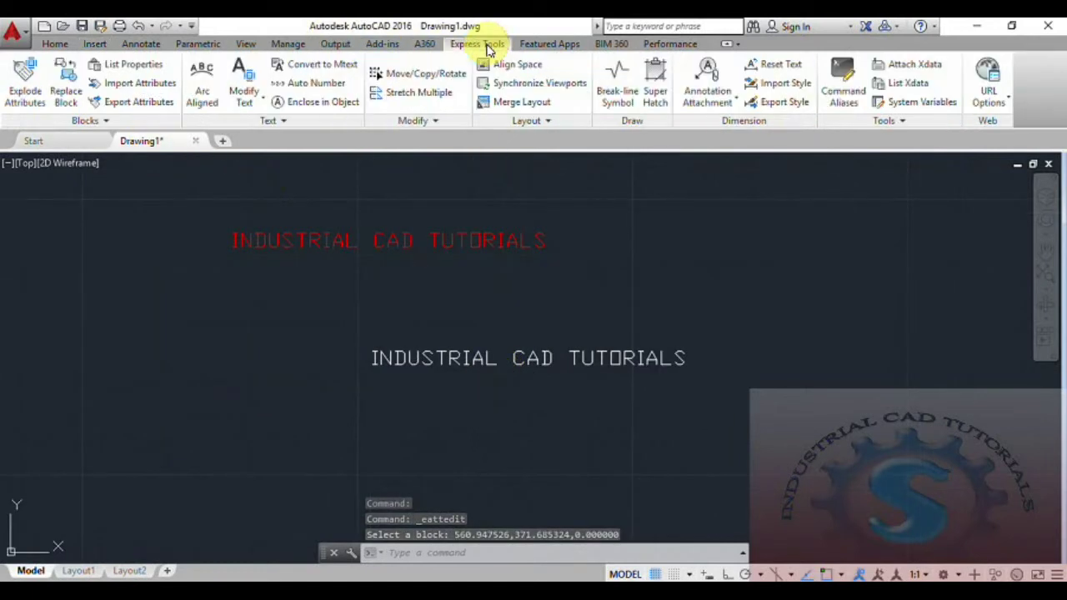
left_click(26, 83)
left_click(429, 359)
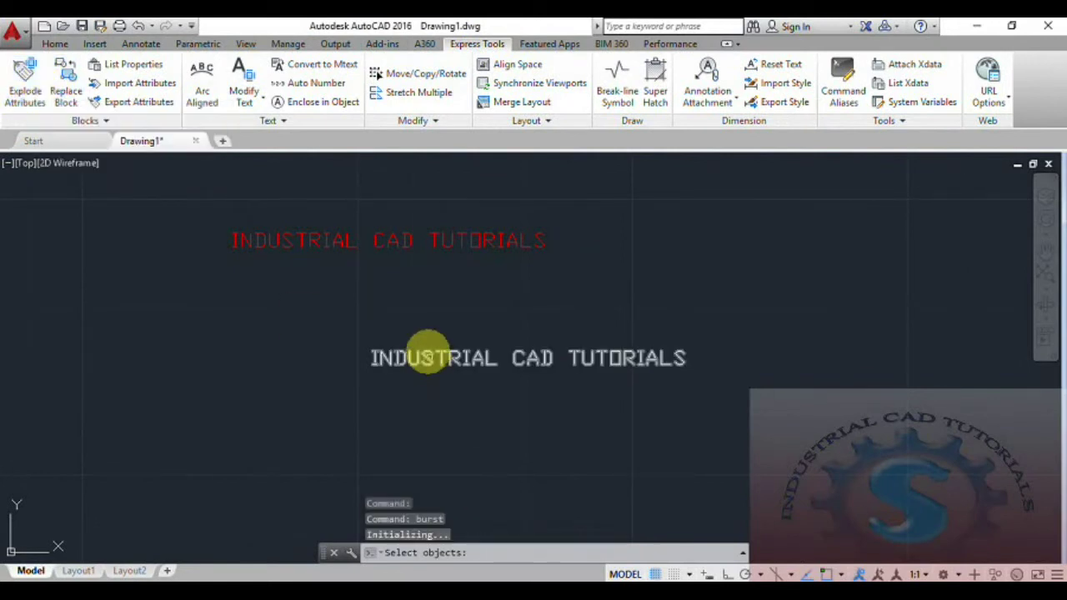
left_click(426, 358)
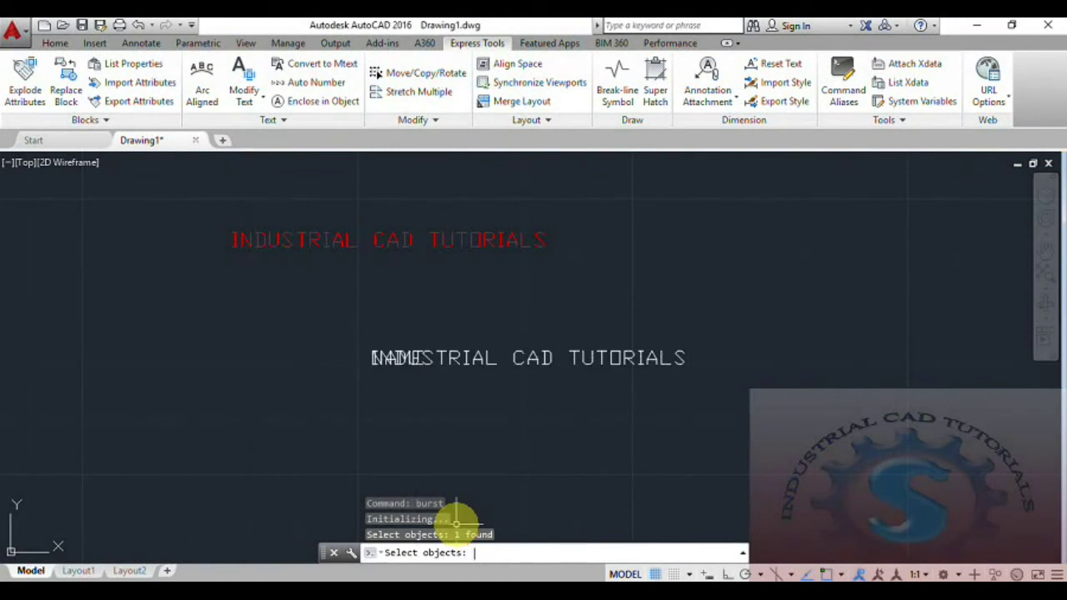
key("Return")
Check how the exploded lower text opens for editing, and leave the text editor without changes.
left_click(427, 354)
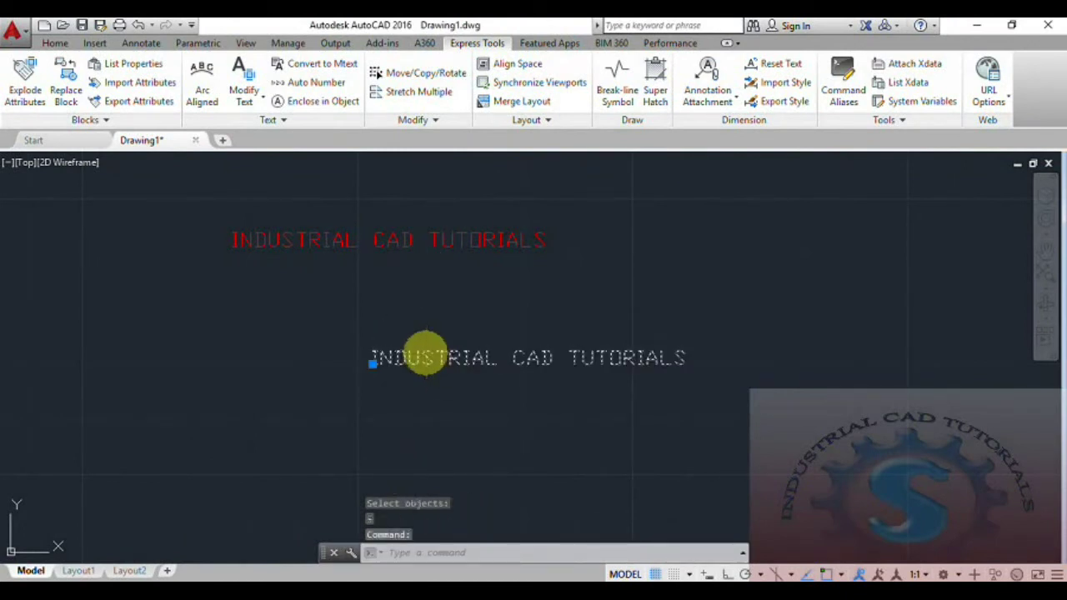
double_click(535, 360)
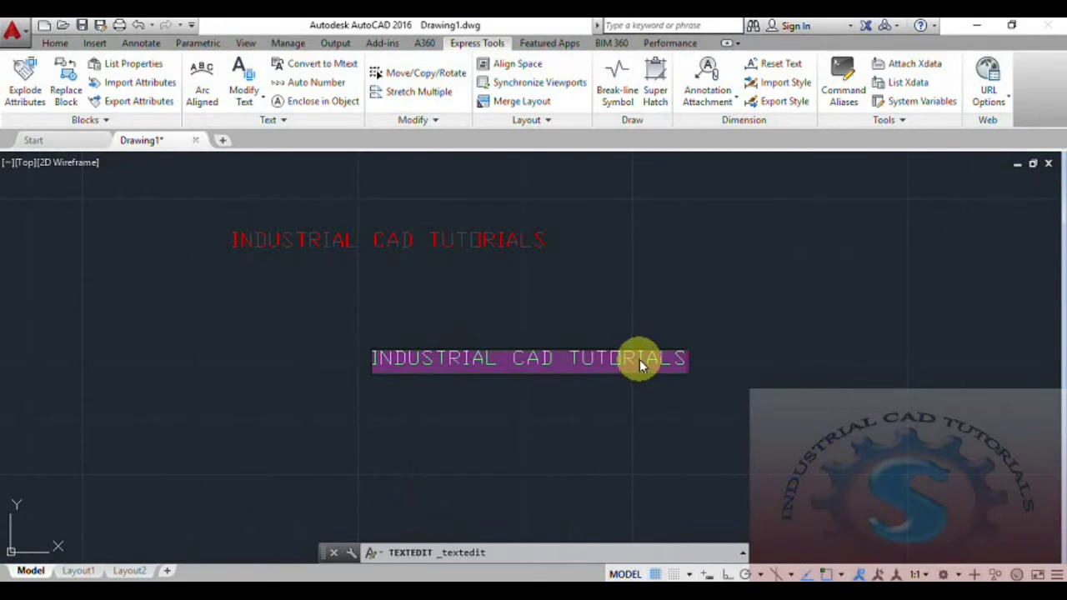
left_click(596, 400)
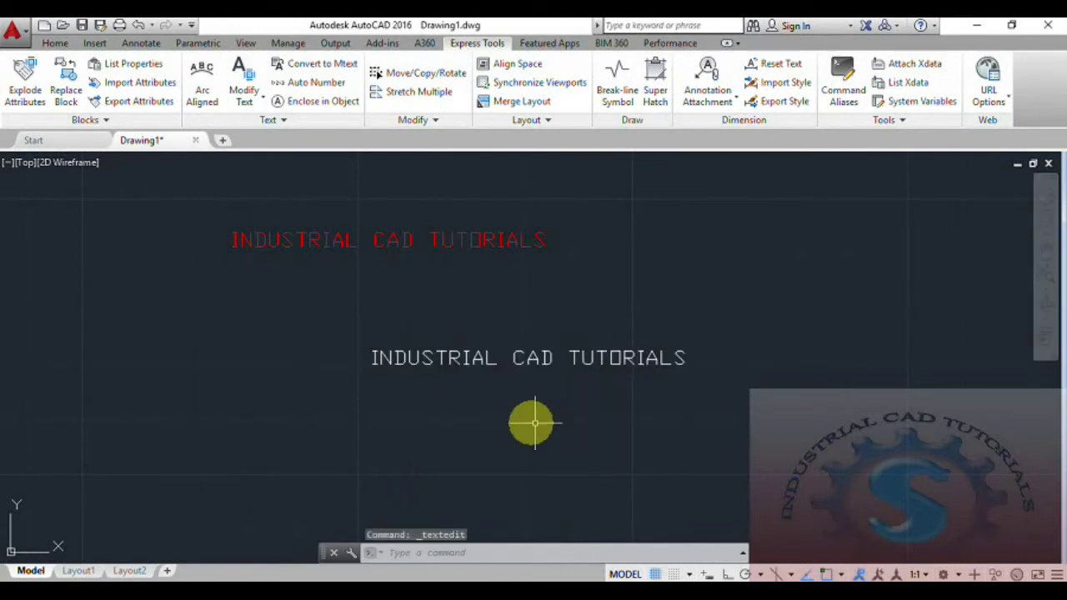
middle_click_drag(528, 421, 550, 392)
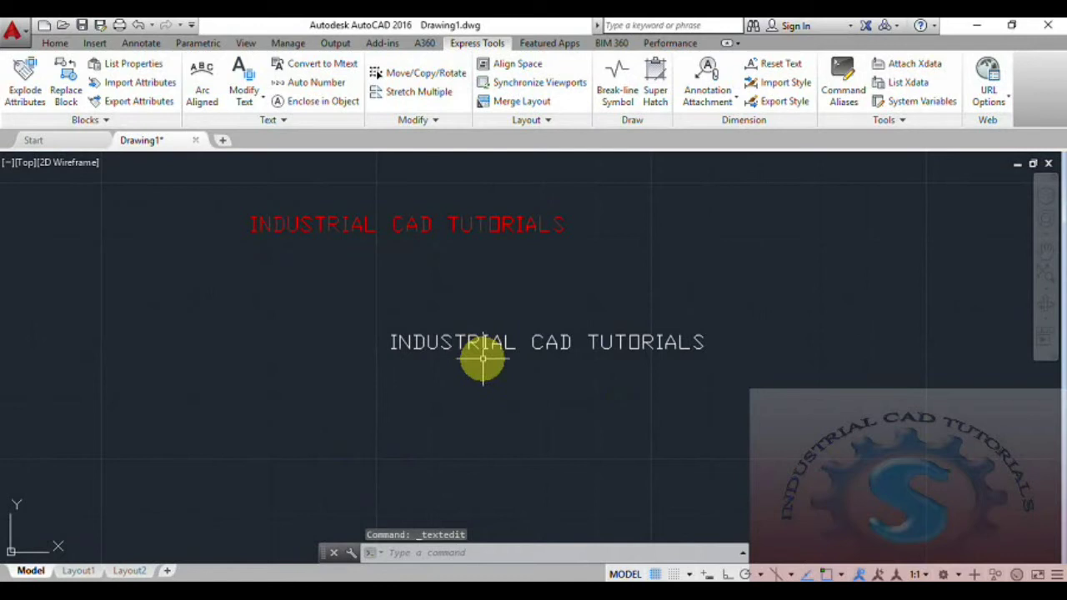
middle_click_drag(341, 222, 342, 245)
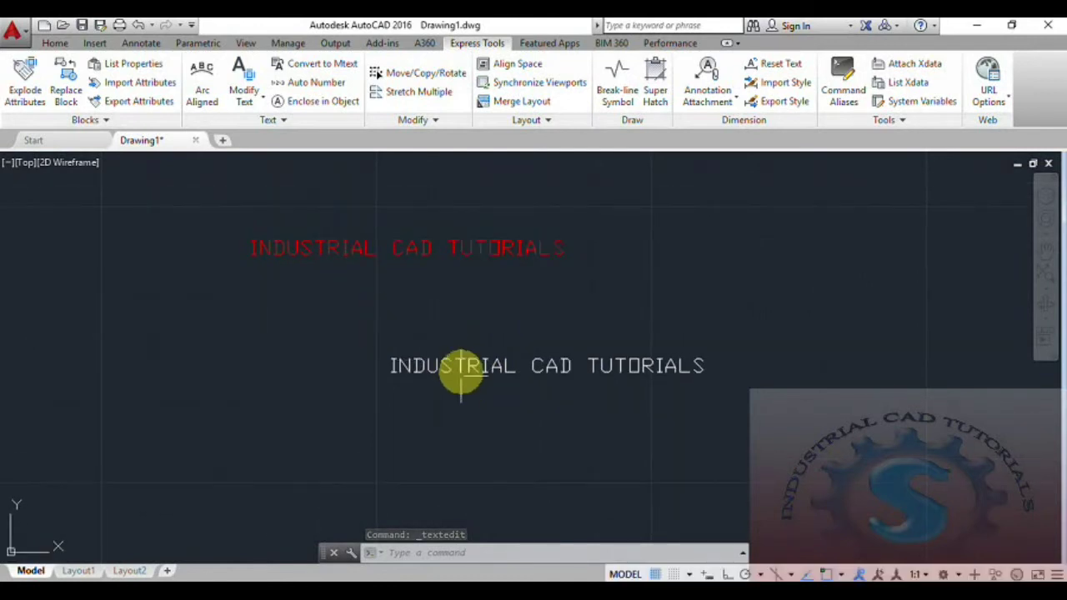
double_click(461, 373)
left_click(591, 411)
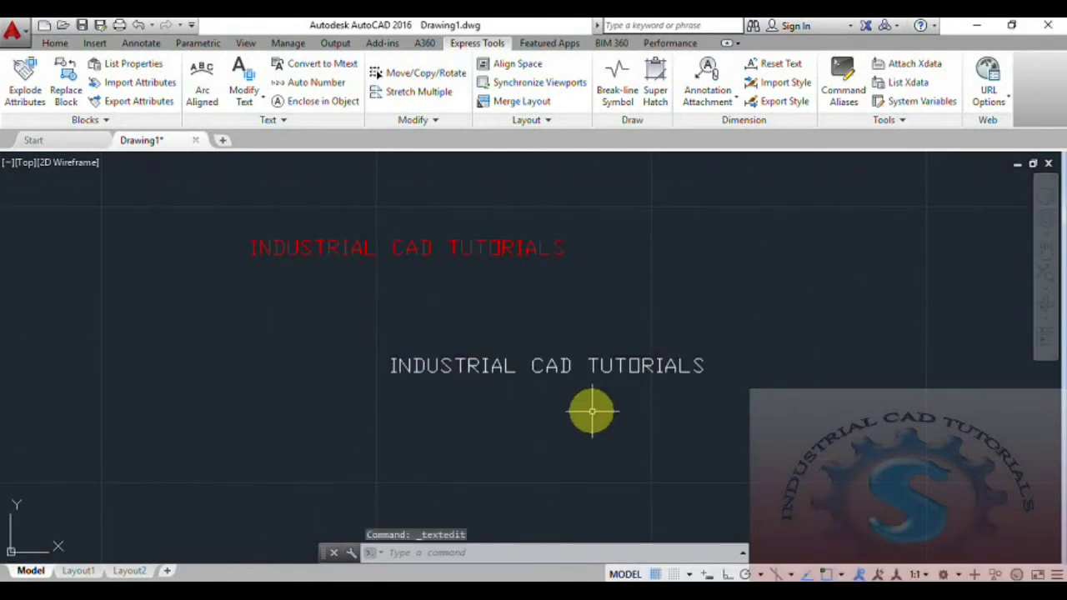
Inspect the red block in the Enhanced Attribute Editor, and compare it with in-place editing of the exploded lower text.
double_click(357, 248)
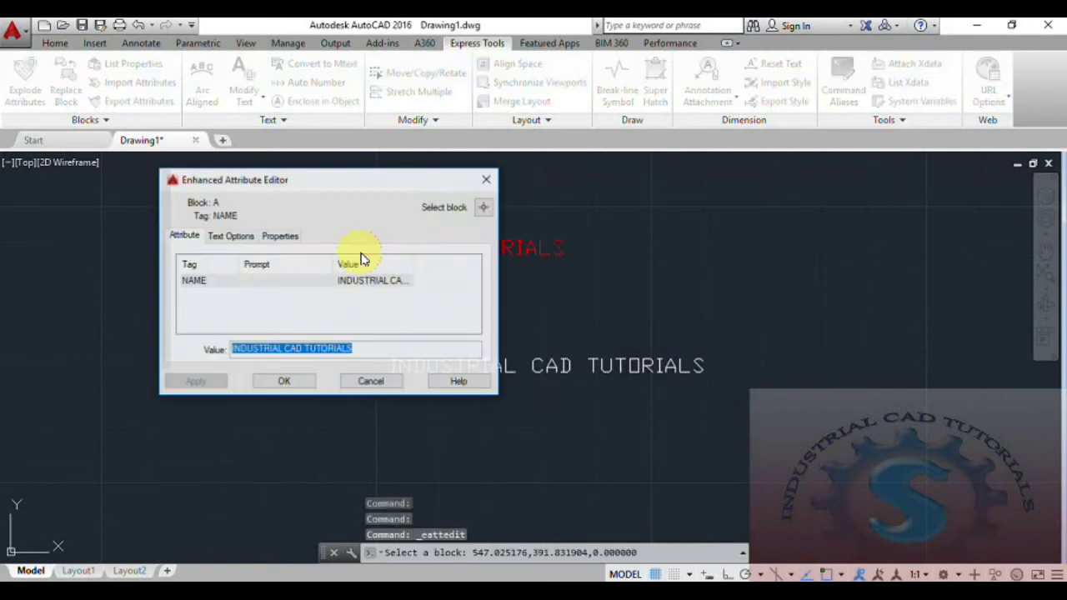
left_click(492, 180)
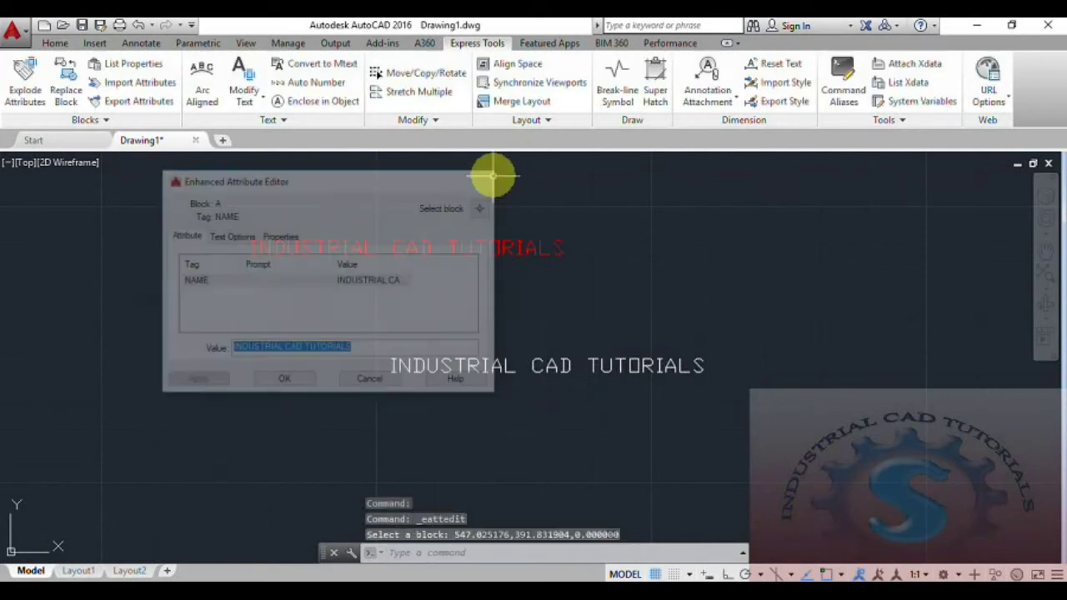
left_click(505, 251)
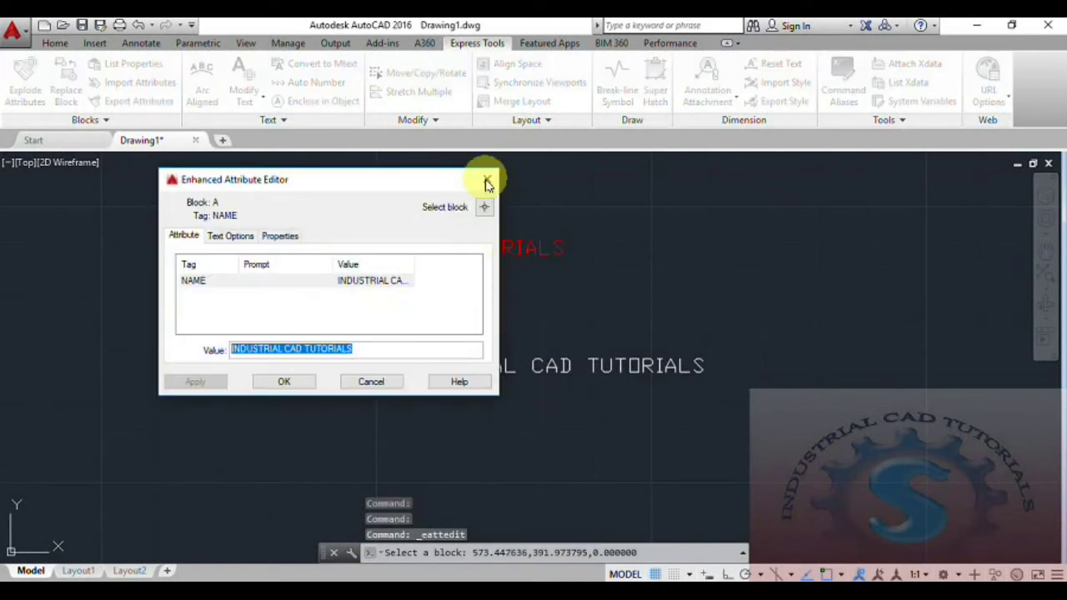
left_click(480, 182)
left_click(500, 370)
double_click(500, 369)
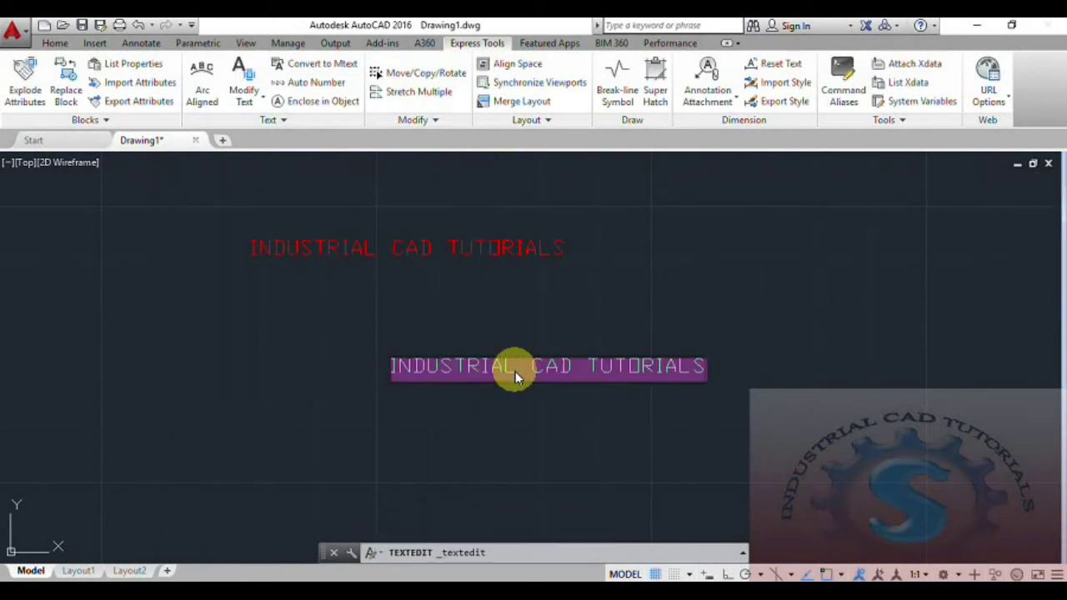
key("Escape")
scroll(545, 419, "down", 3)
middle_click_drag(545, 422, 541, 432)
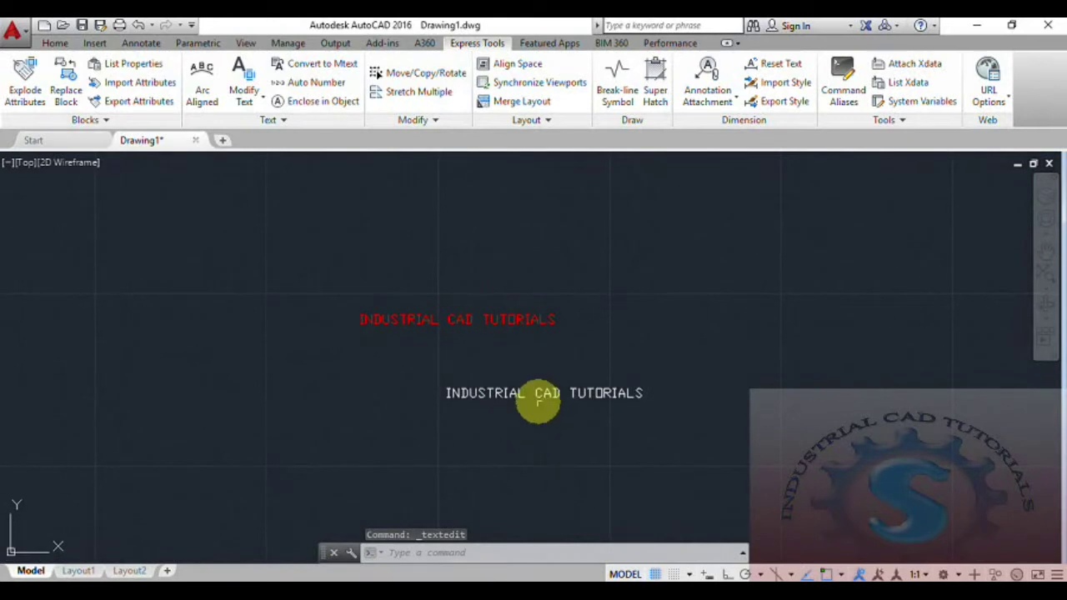
left_click(534, 409)
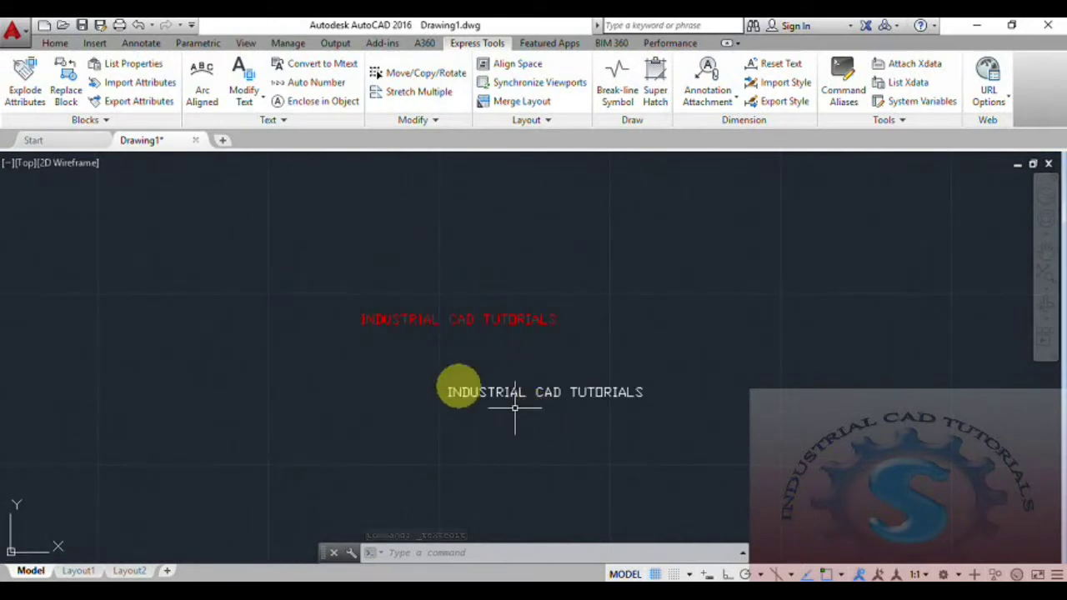
Compare the red block's attribute editor and the white text's editor again, closing each without changes.
scroll(472, 338, "up", 2)
left_click(471, 308)
double_click(472, 309)
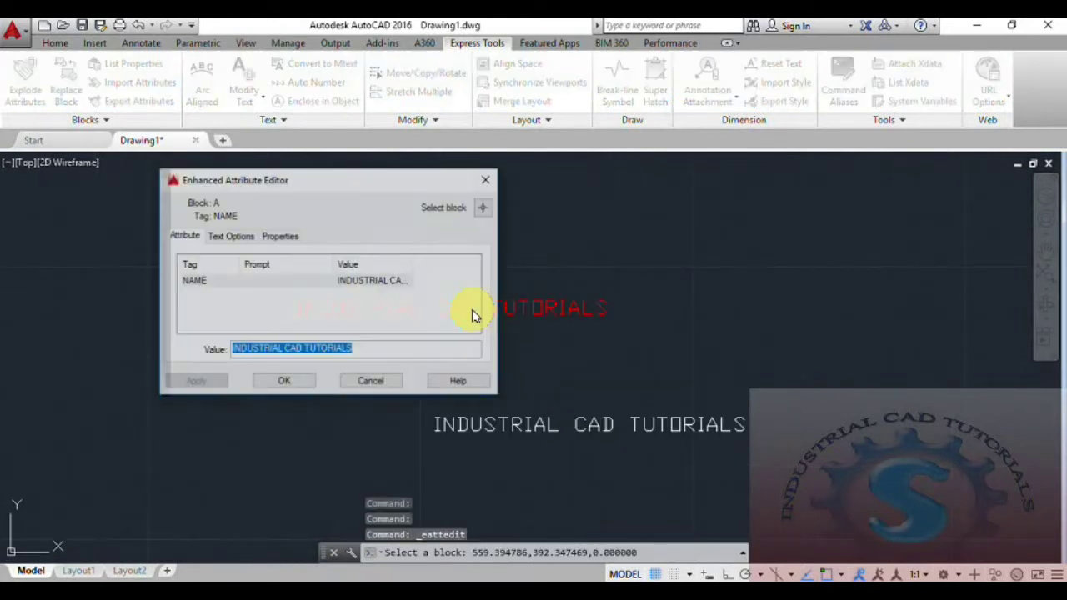
left_click(488, 180)
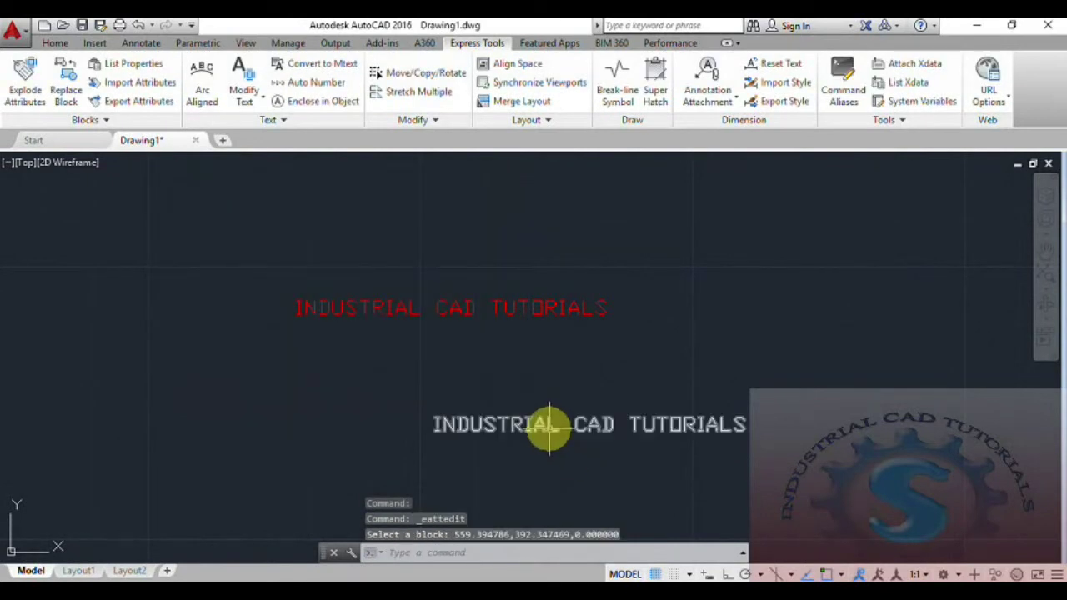
double_click(546, 429)
left_click(524, 448)
scroll(520, 460, "down", 2)
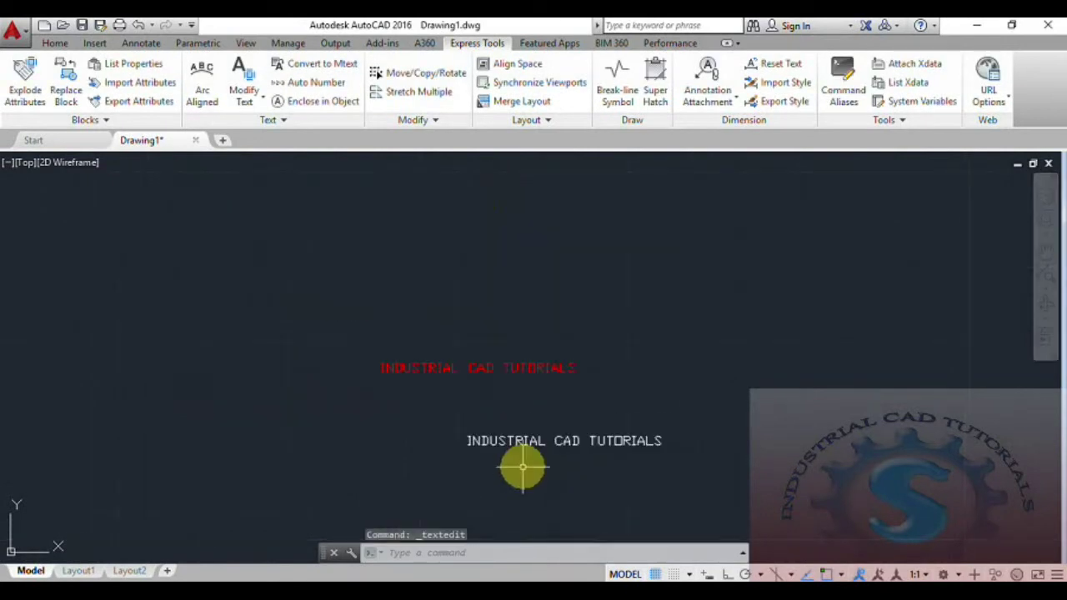
scroll(517, 459, "up", 2)
scroll(511, 465, "up", 2)
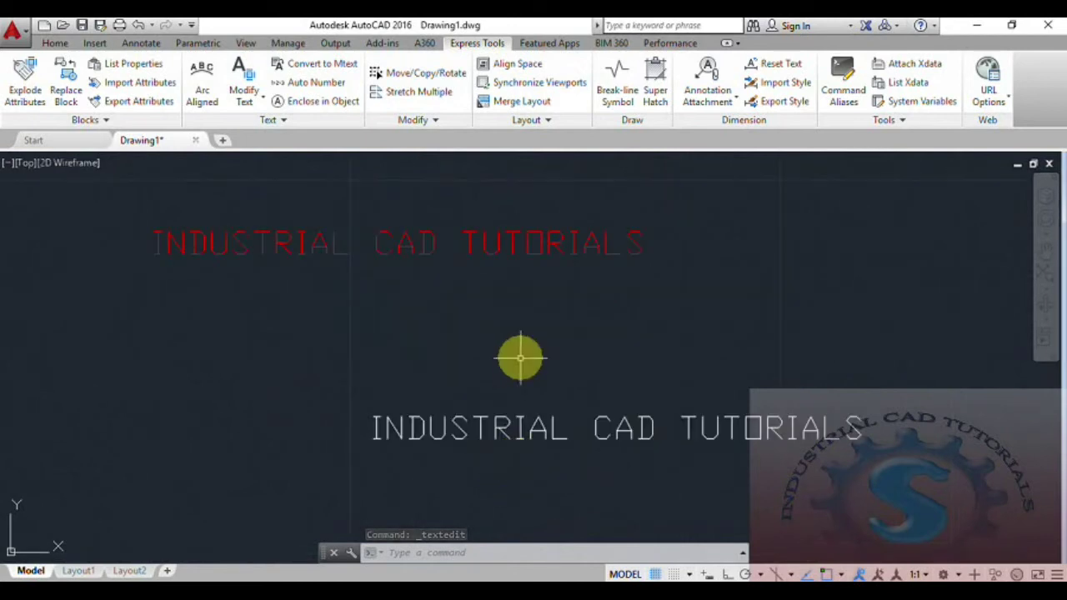
scroll(517, 386, "down", 3)
scroll(509, 414, "up", 2)
double_click(509, 418)
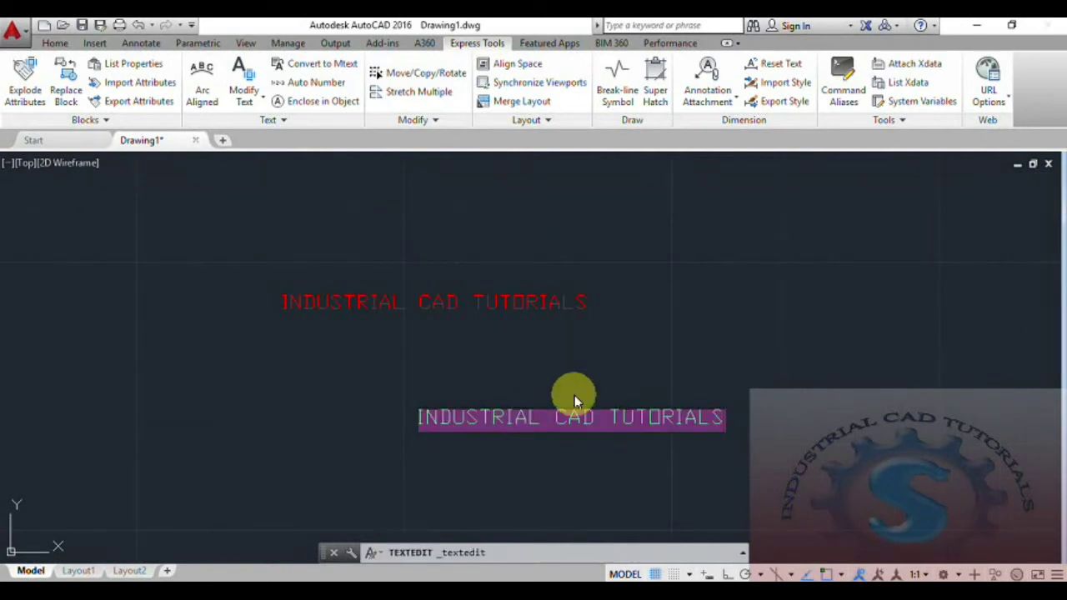
left_click(678, 376)
left_click(488, 300)
double_click(488, 300)
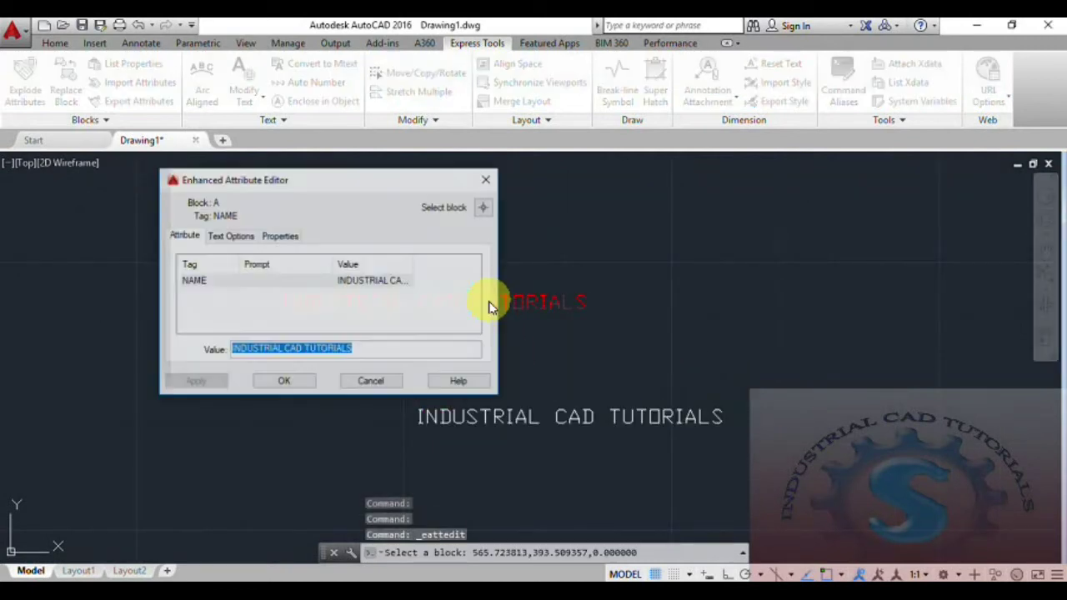
left_click(488, 178)
Insert block A below the white text, with a person's first name as its NAME value.
scroll(516, 301, "down", 2)
left_click(96, 42)
left_click(18, 91)
left_click(33, 150)
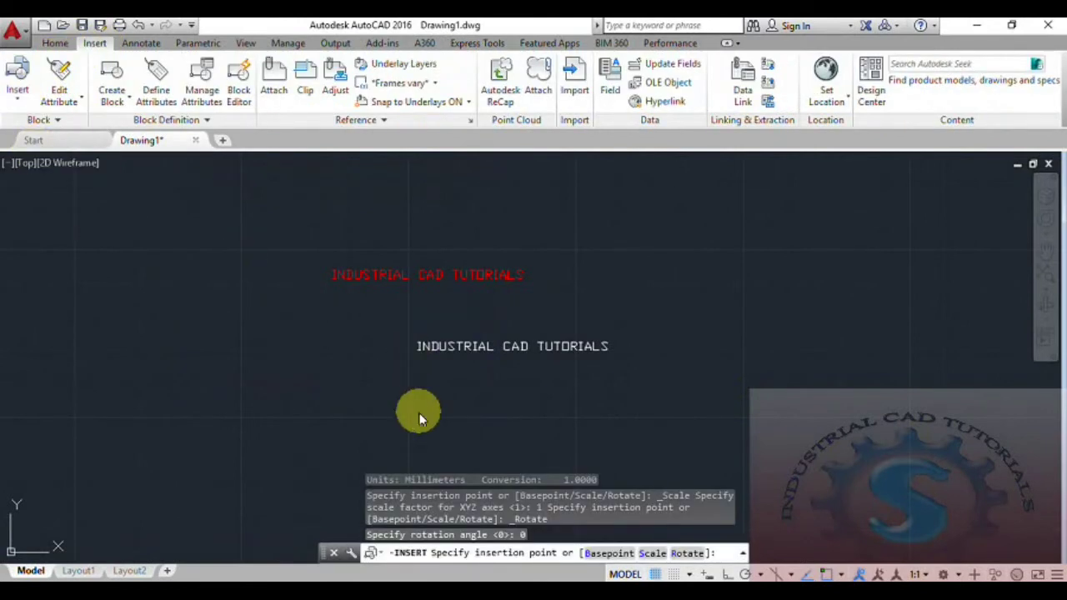
left_click(419, 416)
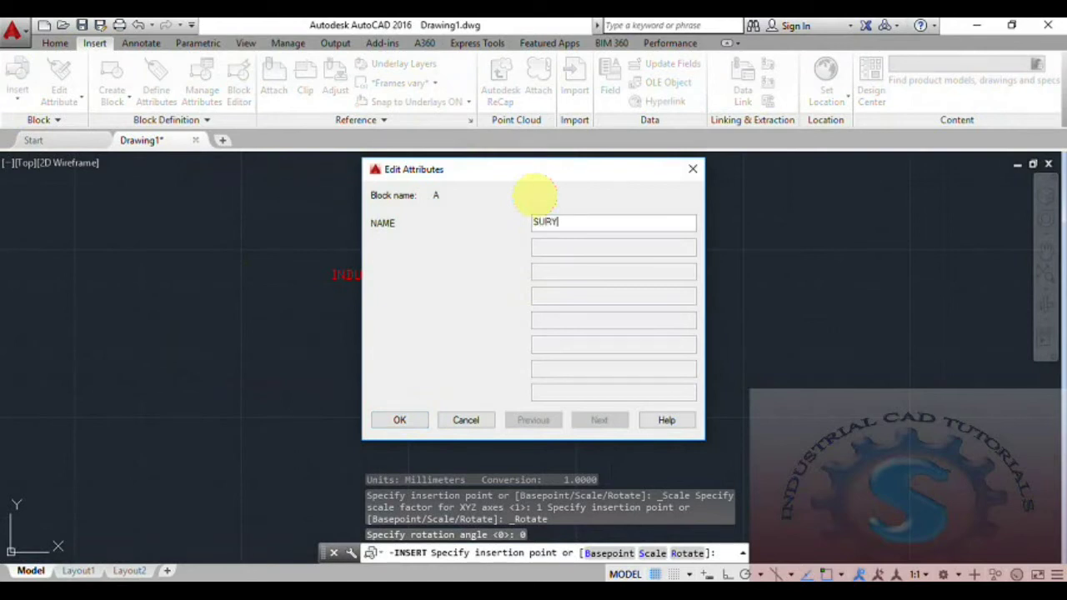
left_click(400, 417)
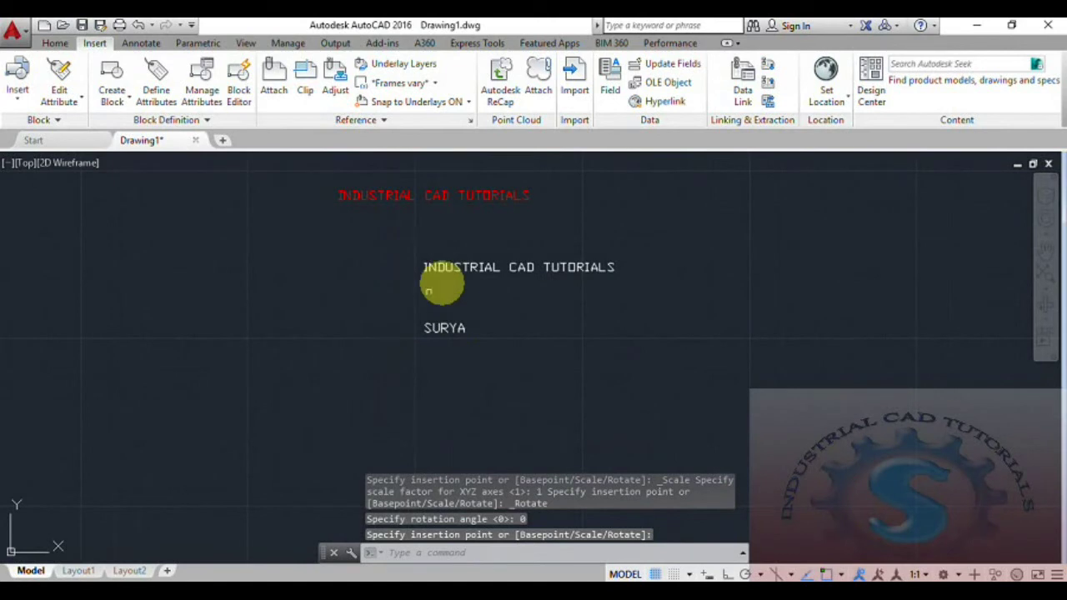
Inspect the newly inserted block's NAME attribute in the Enhanced Attribute Editor, and close it without changes.
scroll(453, 315, "up", 4)
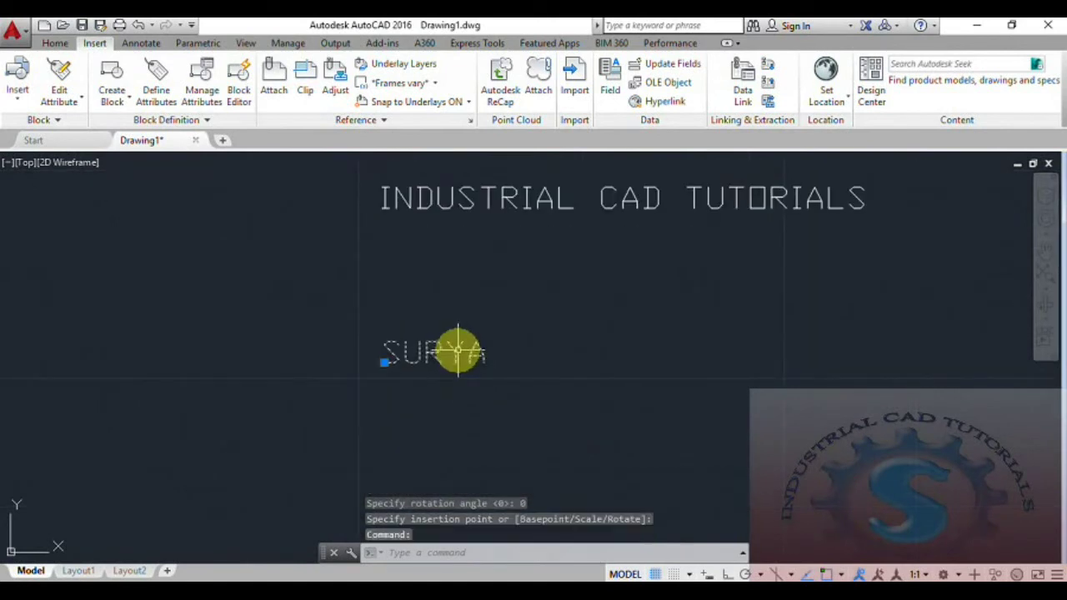
double_click(459, 351)
left_click(488, 182)
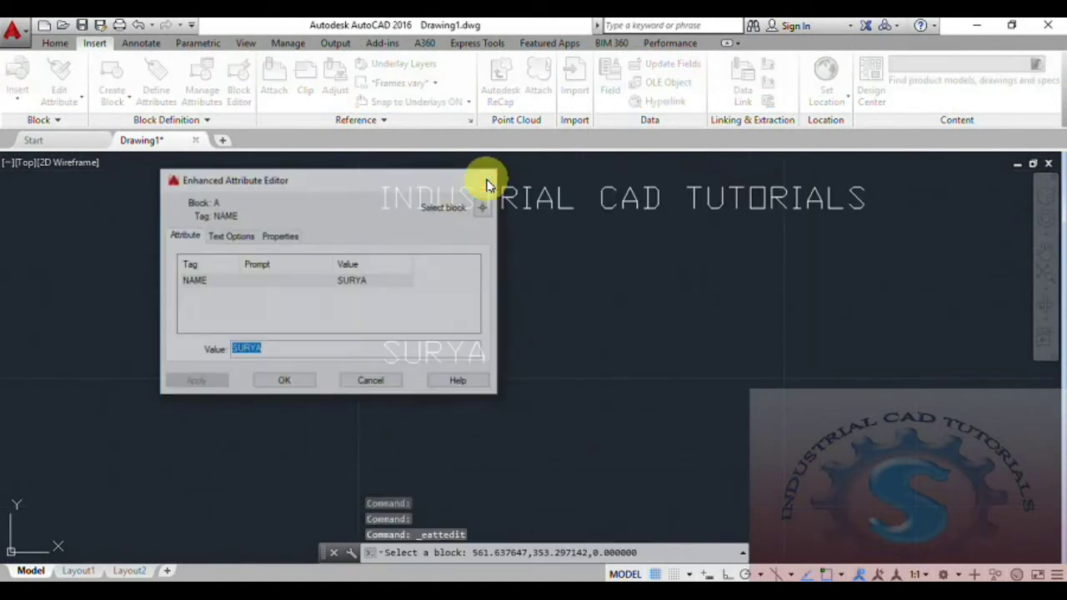
Explode the newly inserted block's attribute into plain text with the Burst command.
left_click(477, 42)
left_click(24, 83)
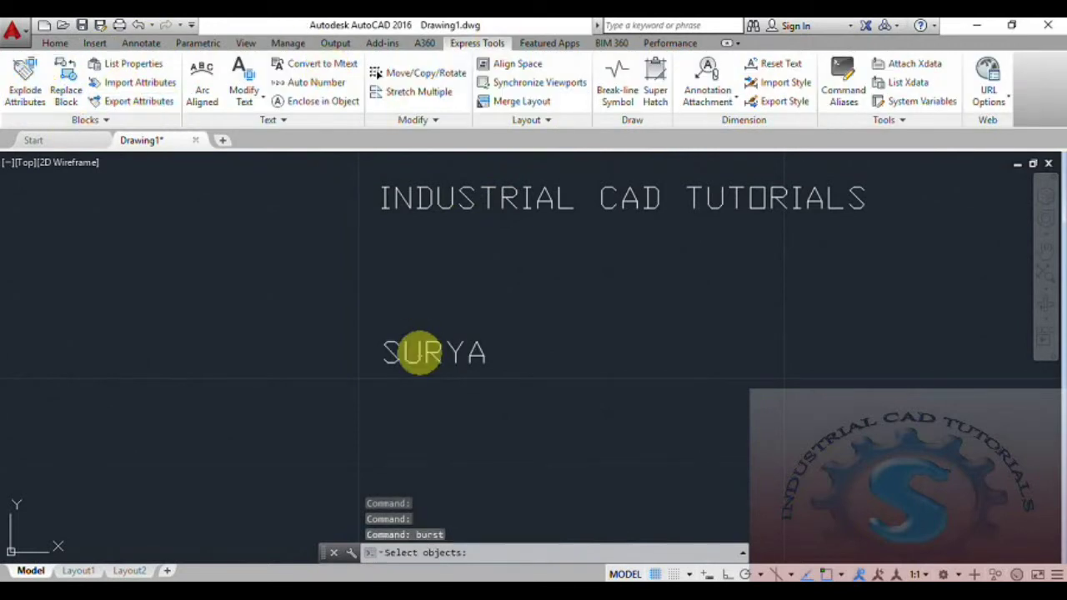
key("Return")
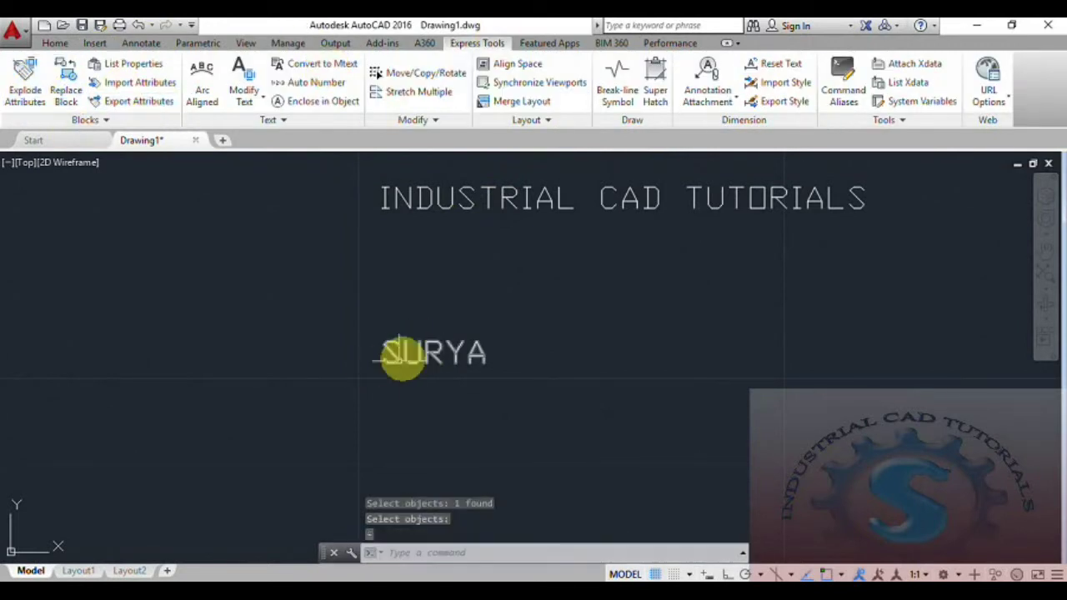
Check how the exploded name text at the bottom opens for editing, and leave it without changes.
double_click(406, 354)
left_click(500, 367)
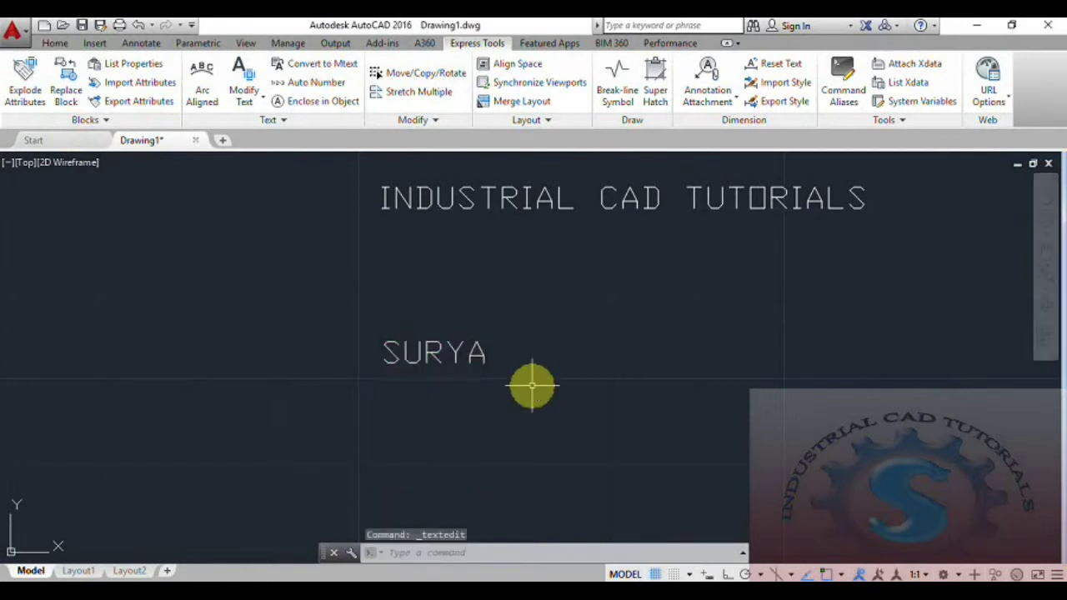
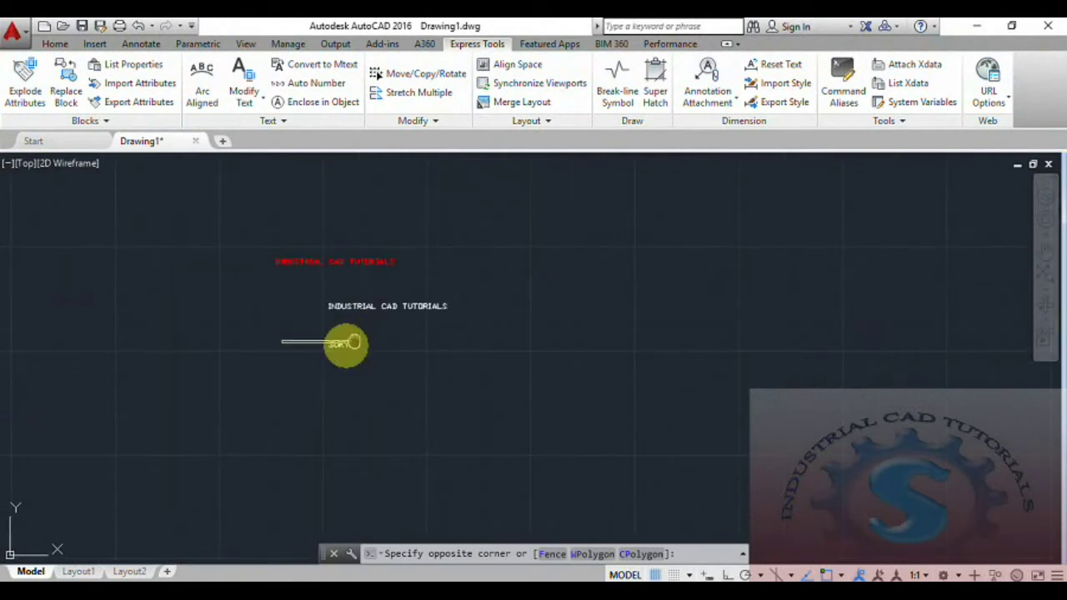
key("Escape")
scroll(334, 348, "up", 4)
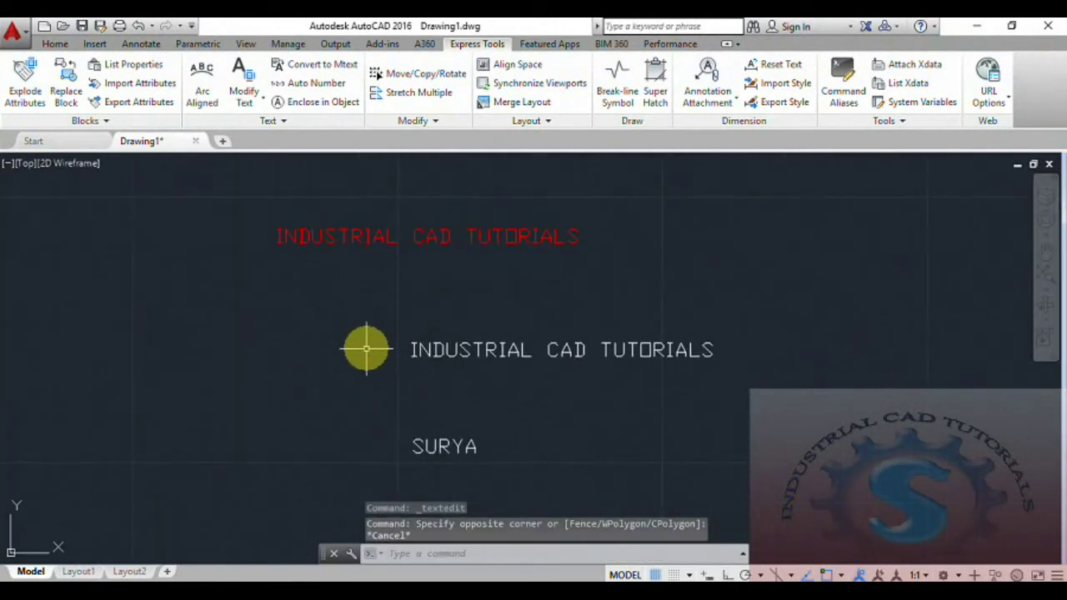
middle_click_drag(366, 348, 362, 332)
mouse_move(623, 436)
middle_mouse_down()
mouse_move(612, 421)
mouse_move(601, 434)
middle_mouse_up()
scroll(608, 417, "down", 4)
scroll(608, 416, "up", 4)
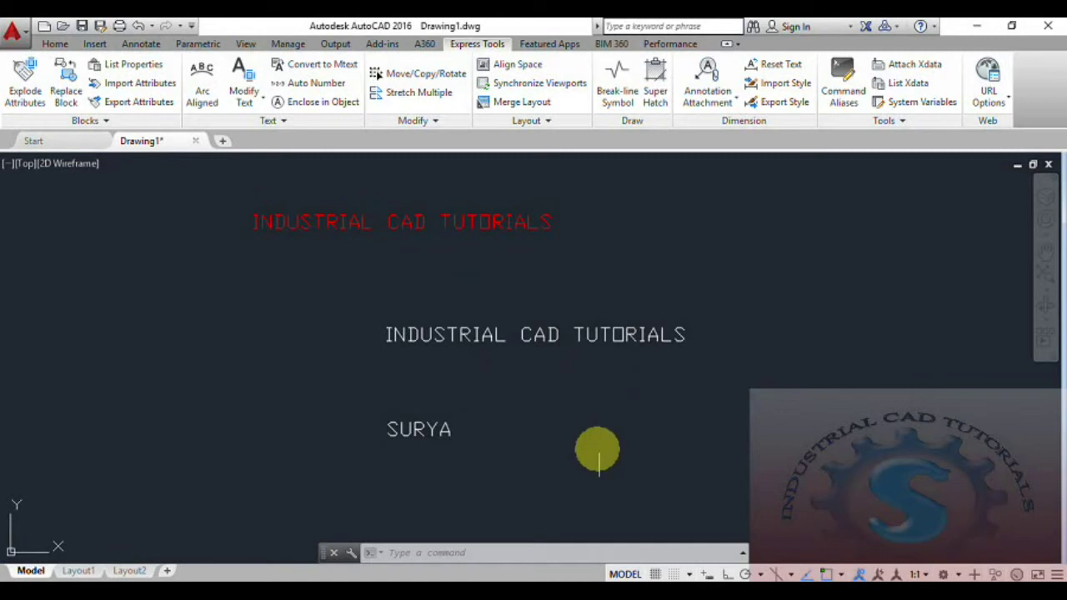
middle_click_drag(553, 431, 569, 432)
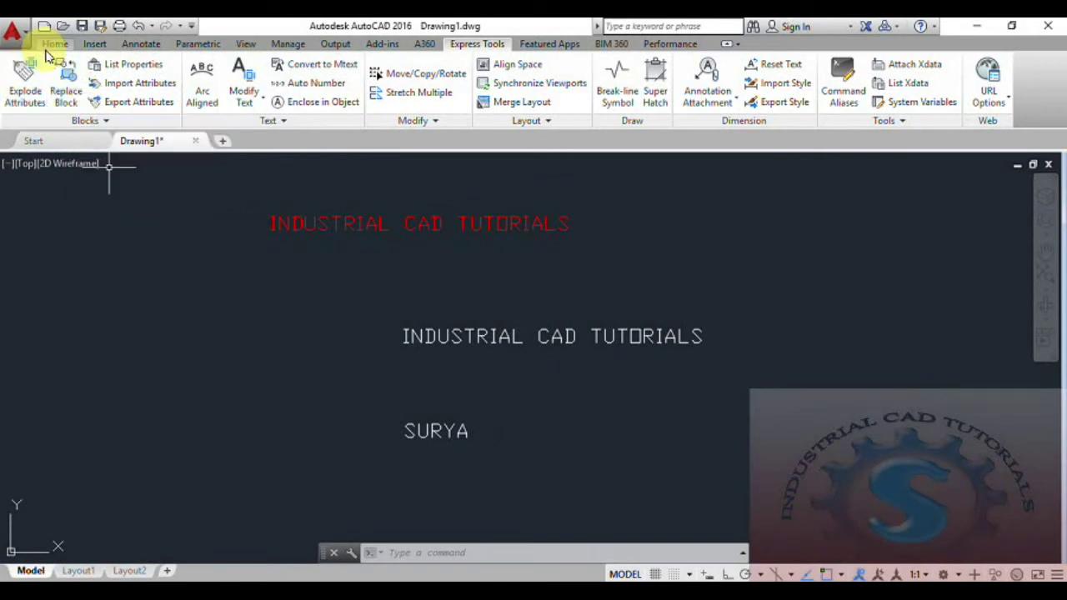
Define an attribute with the tag NAME2 and place it to the left of the white INDUSTRIAL CAD TUTORIALS text.
left_click(99, 45)
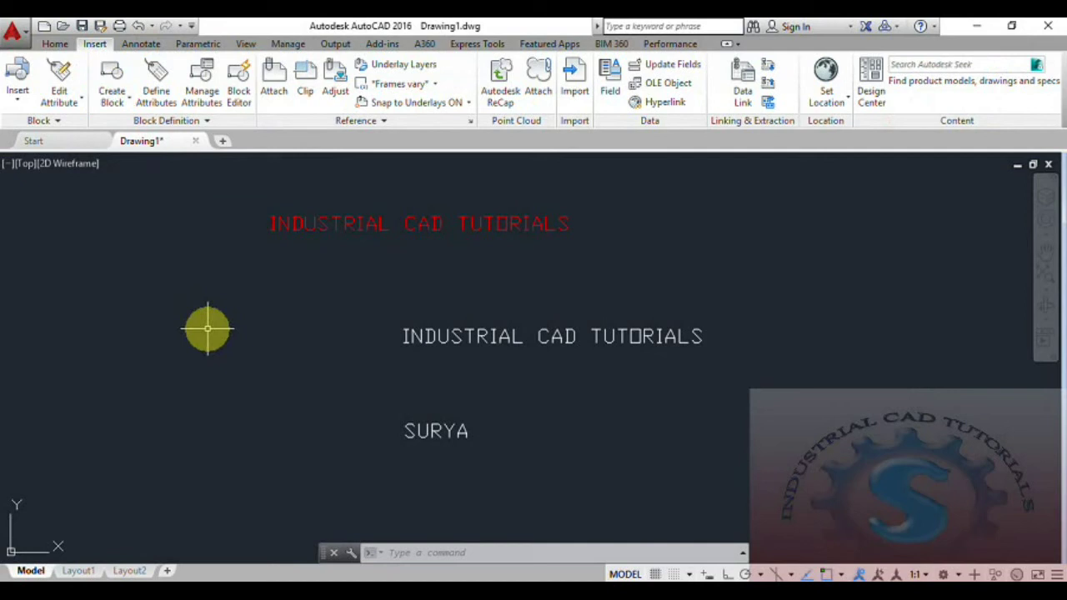
key("Escape")
key("Escape")
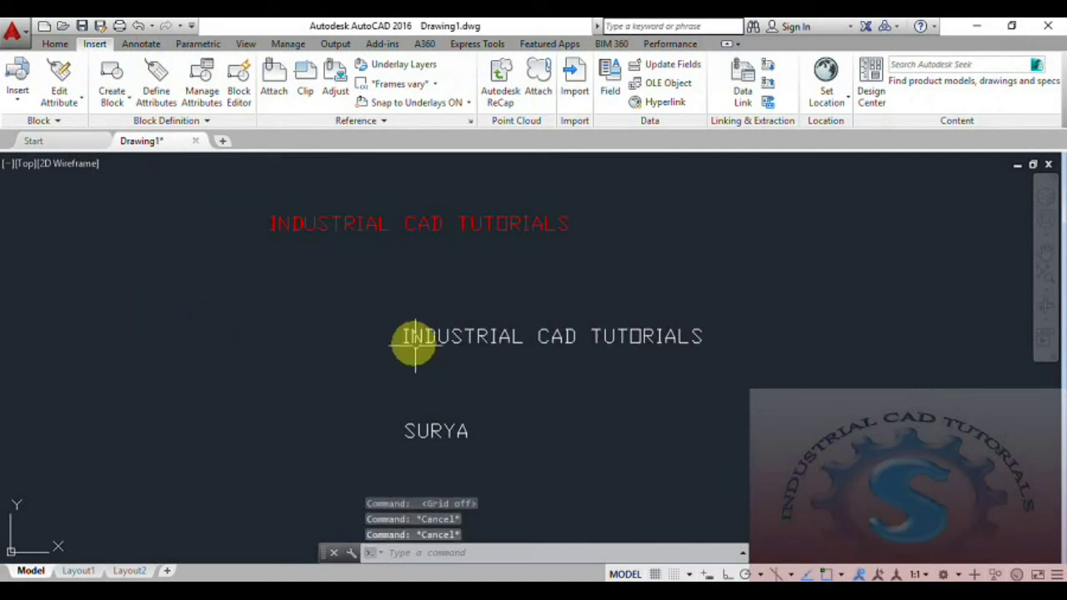
middle_click_drag(297, 372, 296, 378)
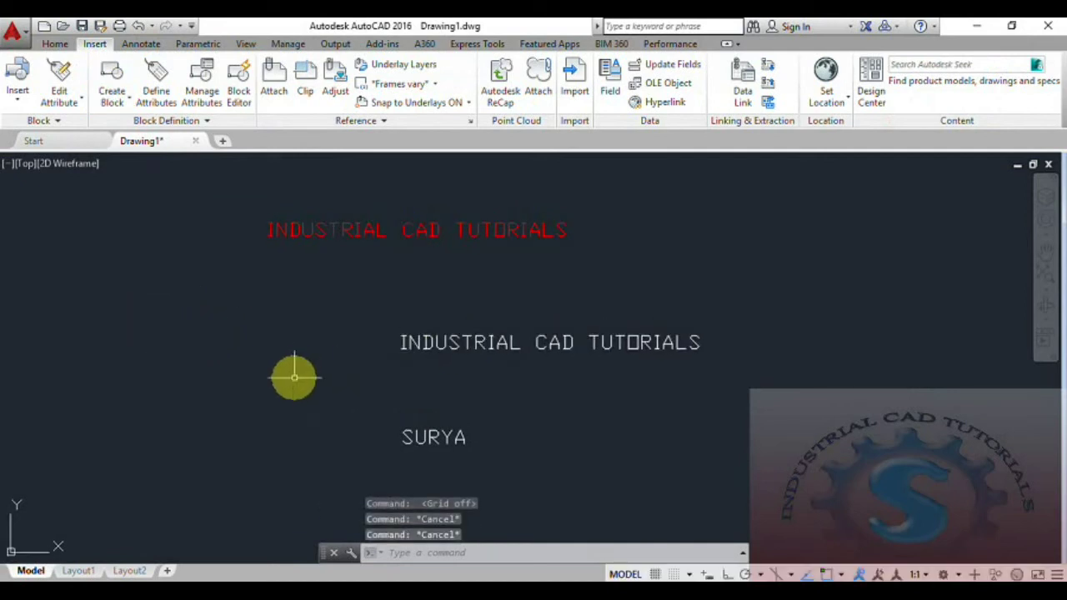
left_click(169, 104)
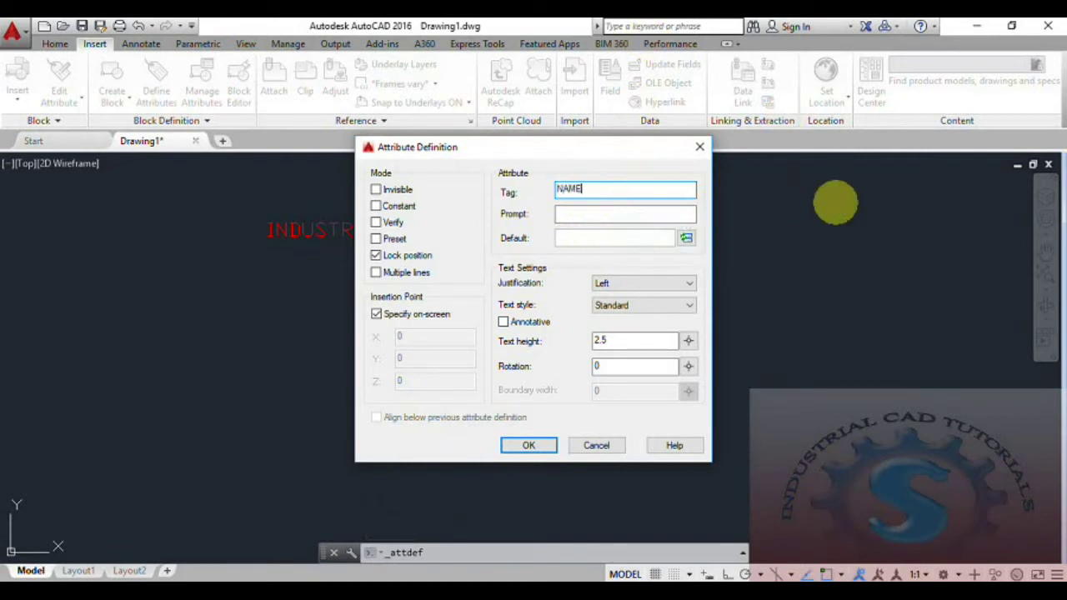
left_click(546, 446)
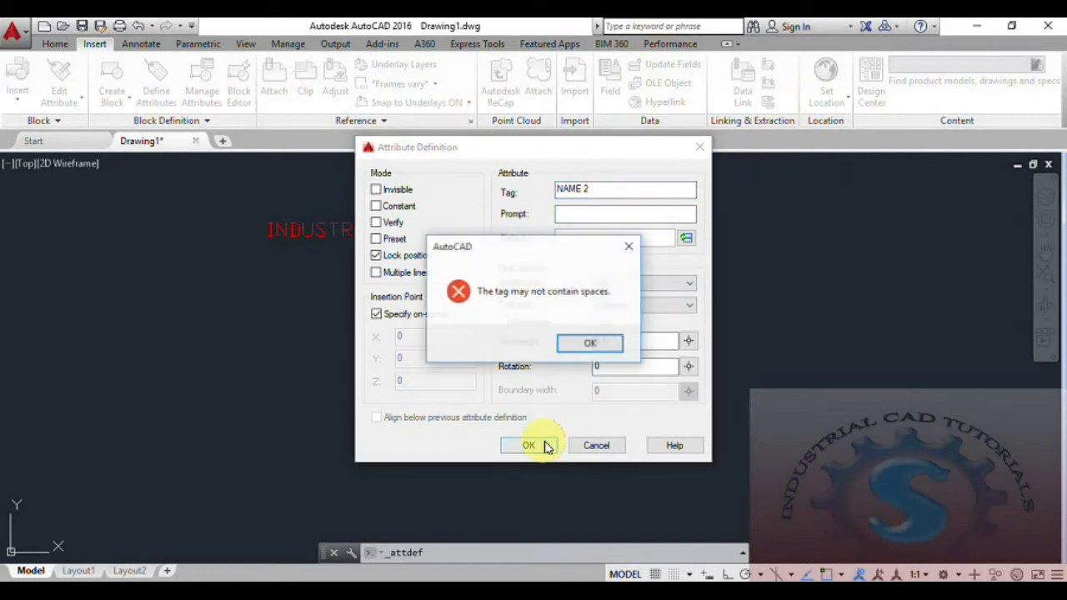
left_click(574, 353)
type("NAME2")
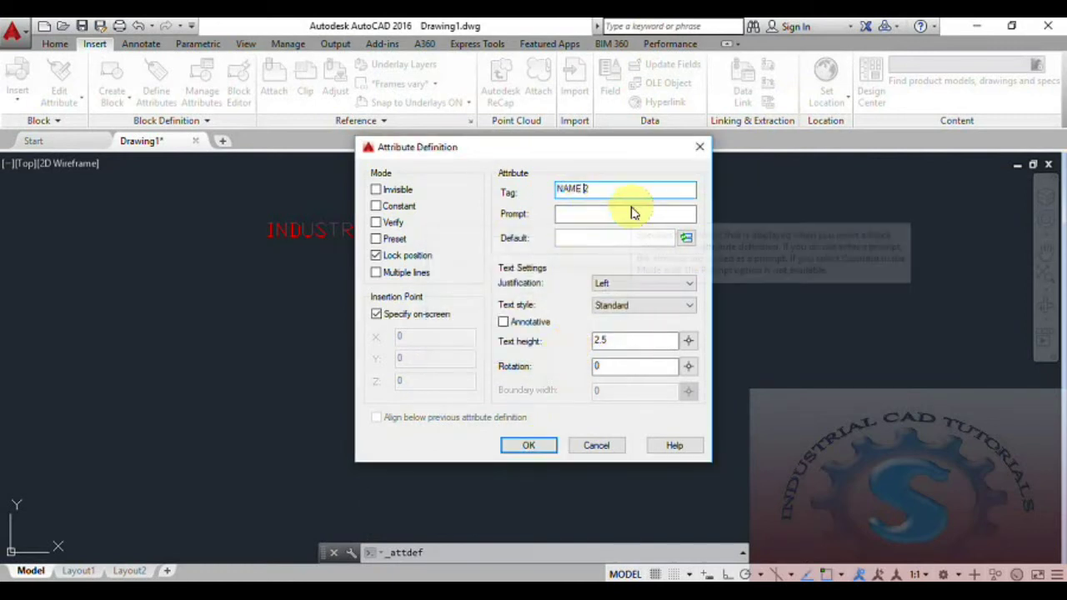
left_click(529, 445)
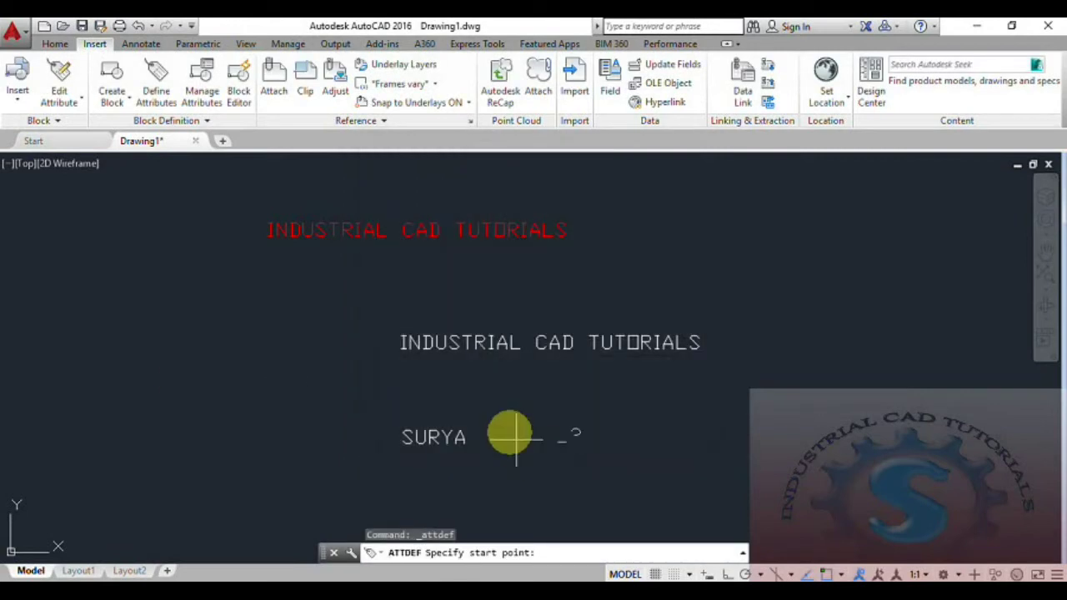
left_click(149, 332)
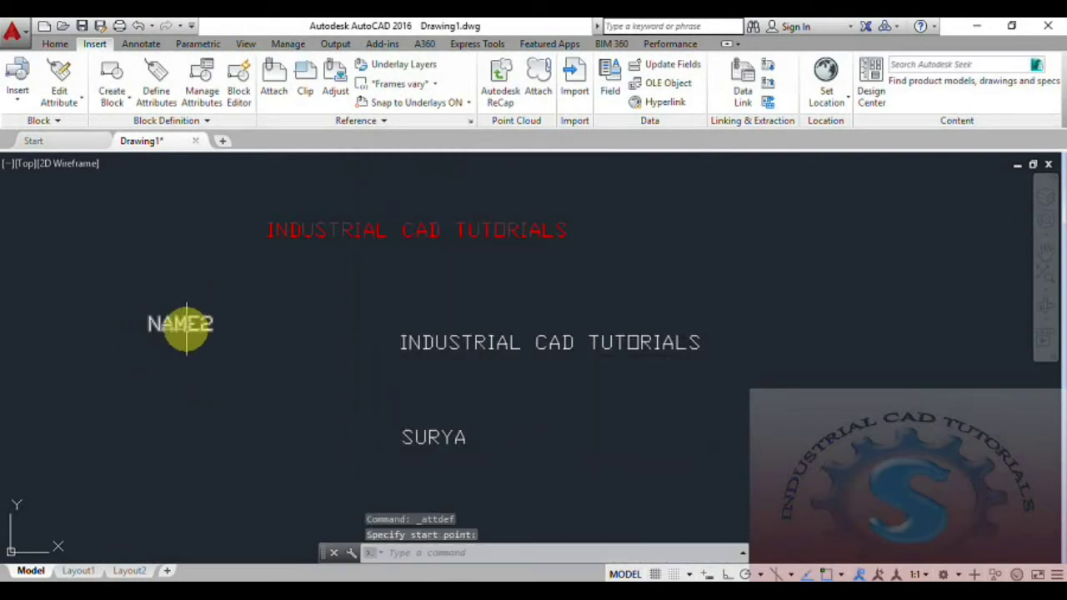
Create a block named AA from the NAME2 attribute, with its base point at the text's lower-left corner.
left_click(112, 99)
left_click(133, 128)
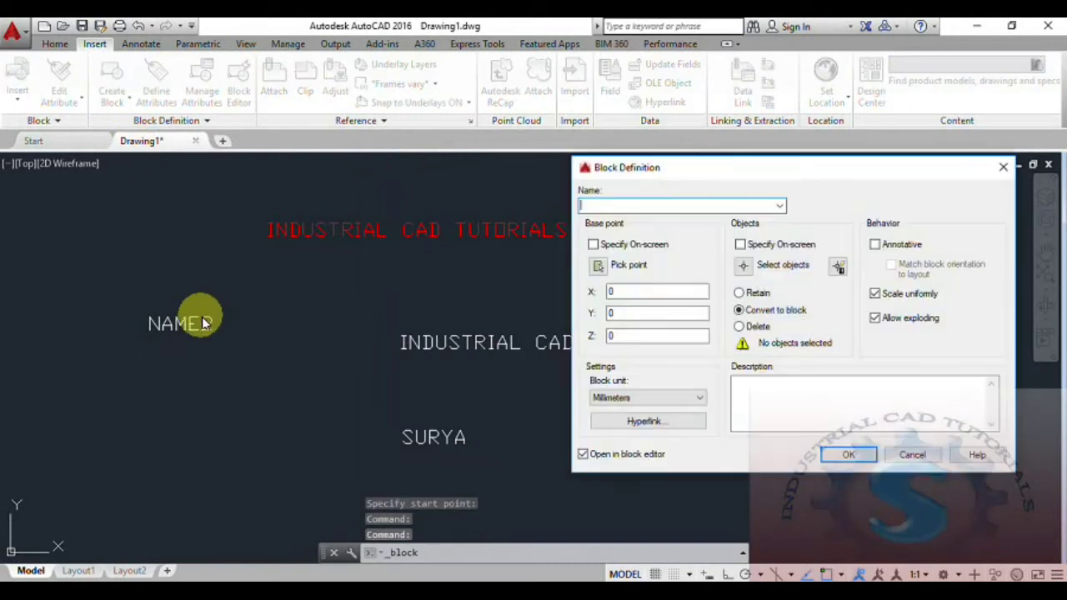
type("AA")
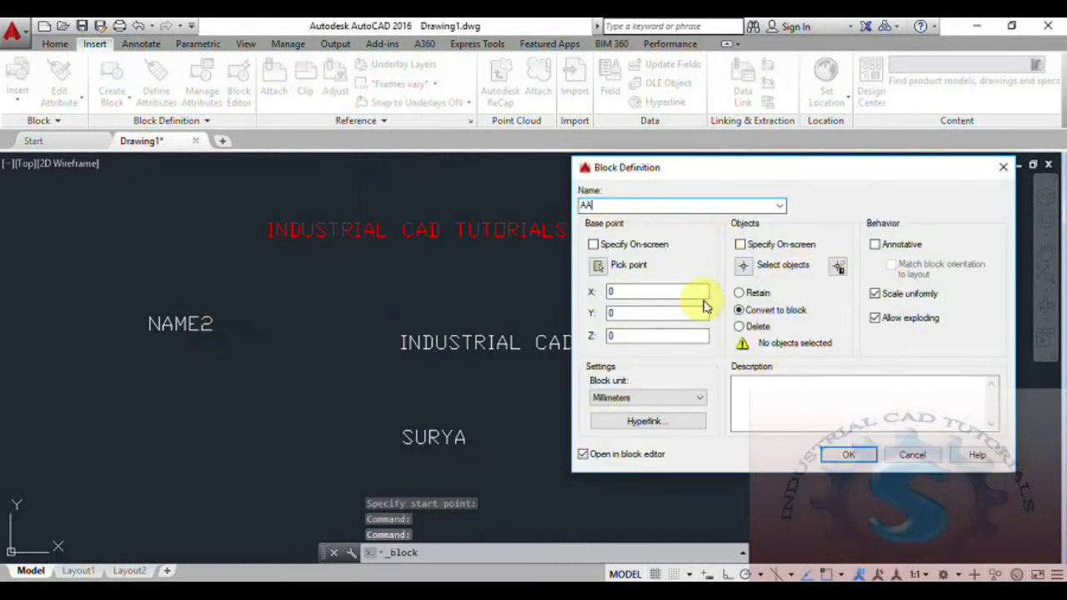
left_click(598, 265)
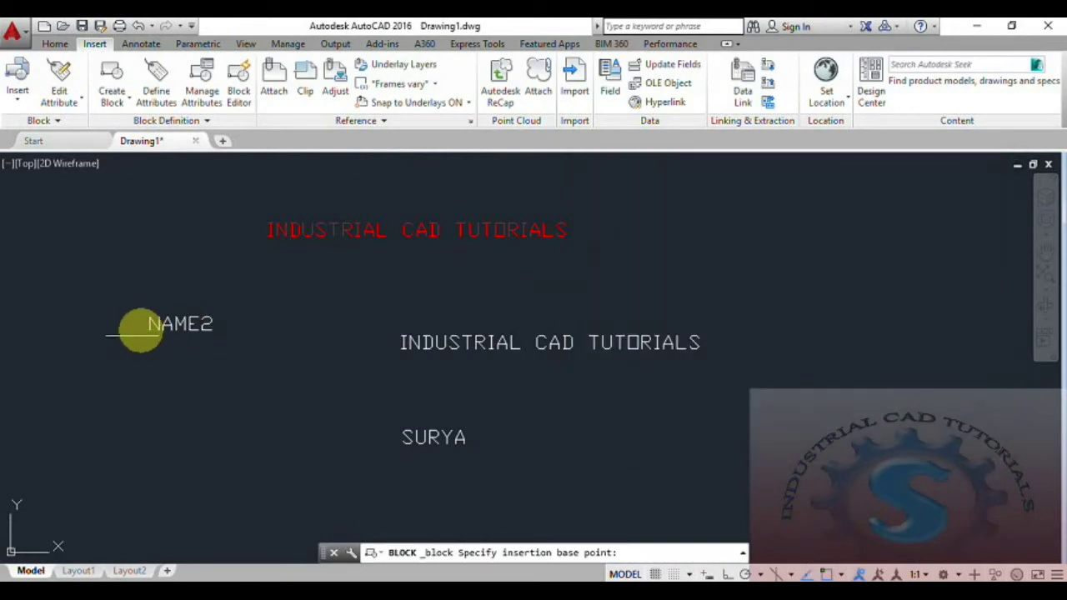
left_click(148, 334)
left_click(749, 267)
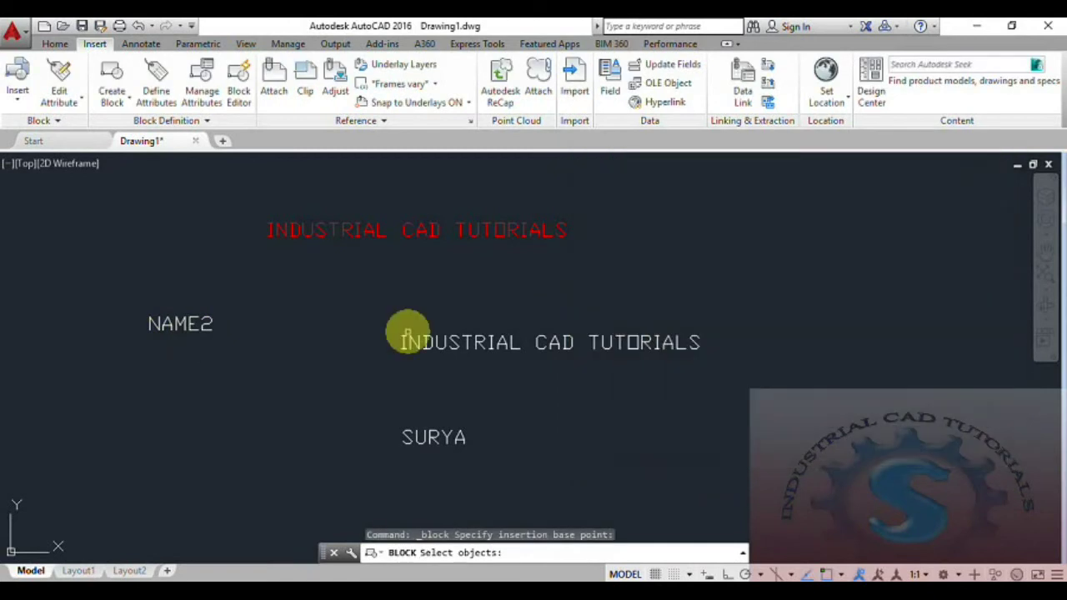
left_click(153, 325)
key("Return")
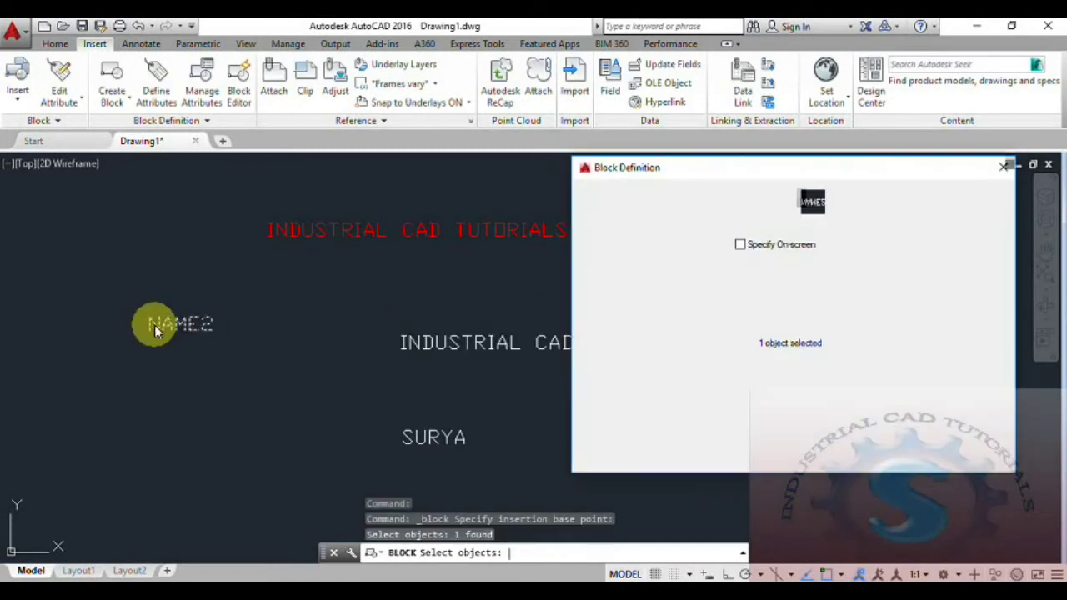
left_click(846, 455)
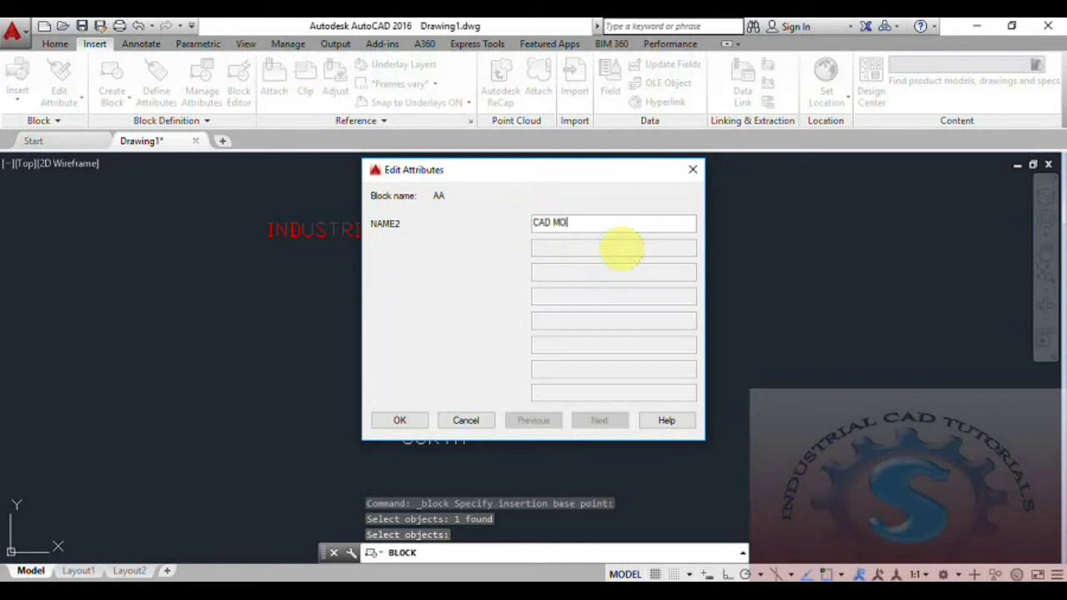
Give the new block's NAME2 attribute the value CAD MODELS, and close the block authoring palettes and the Block Editor.
left_click(399, 422)
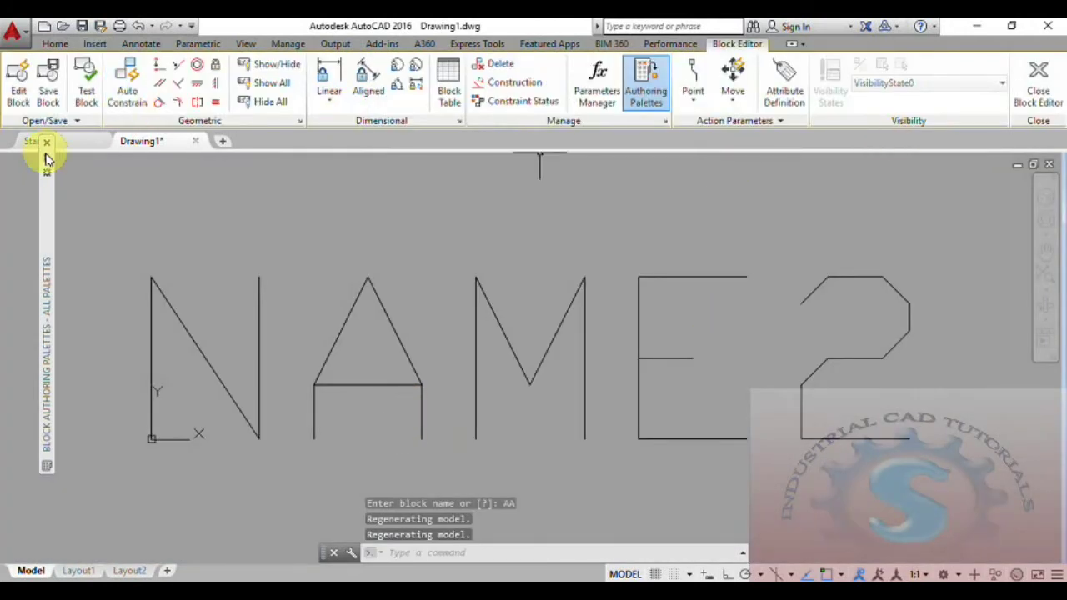
left_click(47, 142)
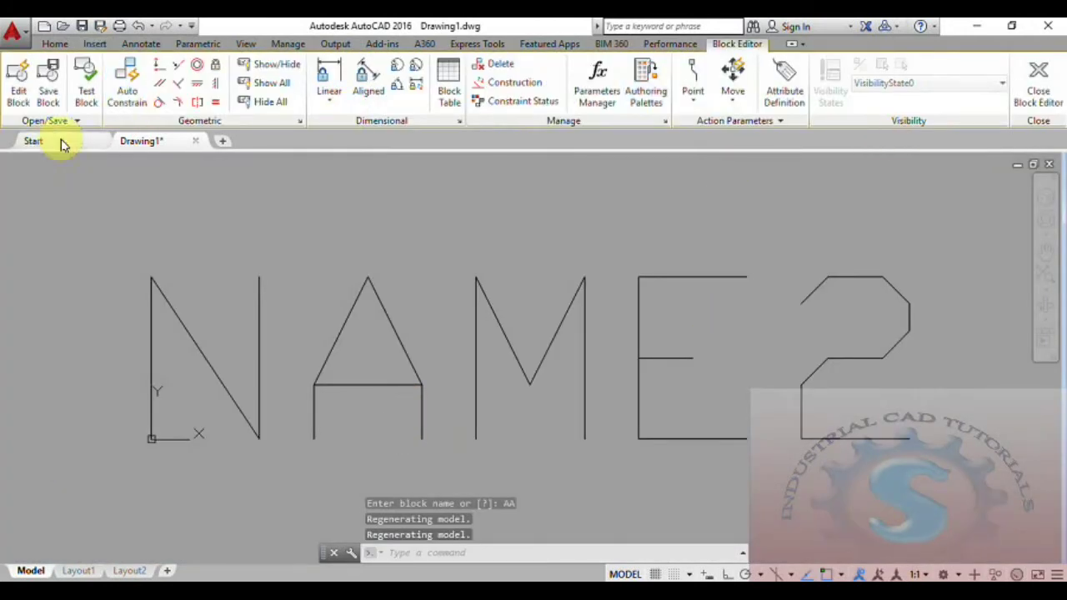
left_click(1038, 81)
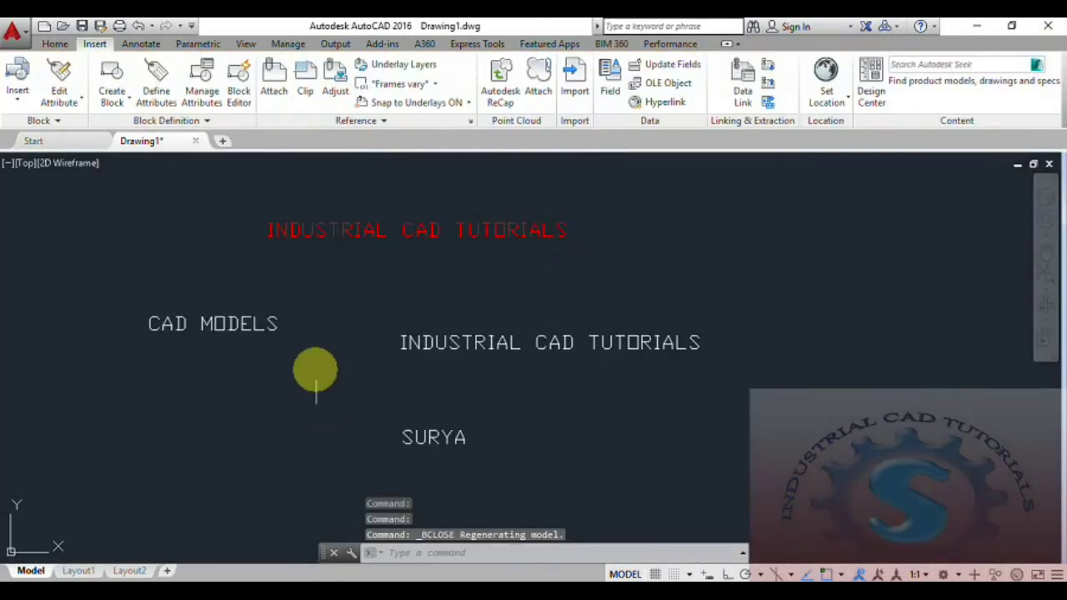
Erase all four texts from the drawing.
scroll(321, 371, "down", 2)
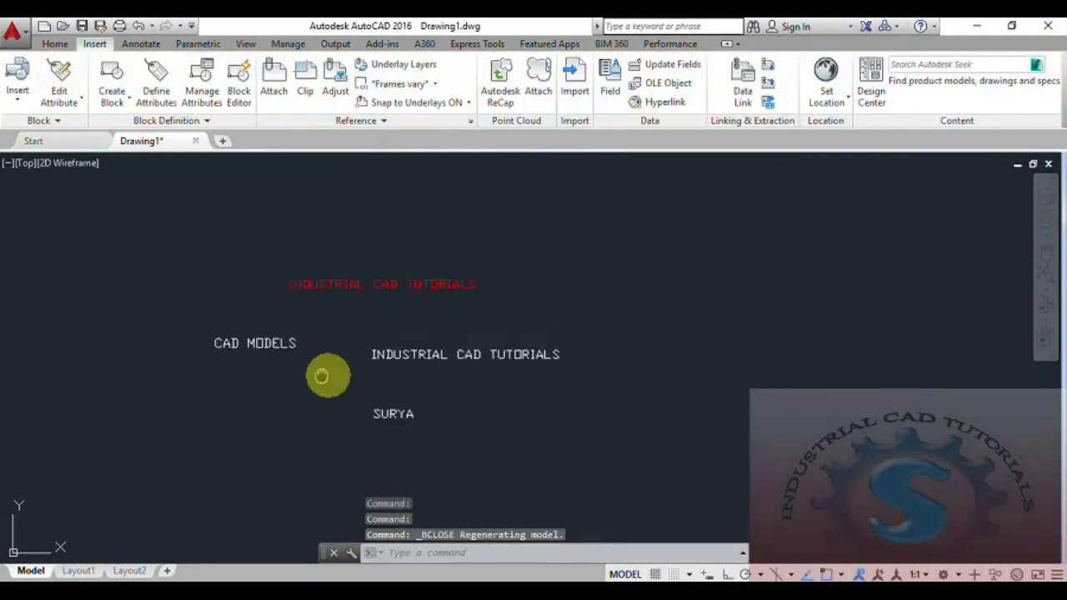
left_click(22, 101)
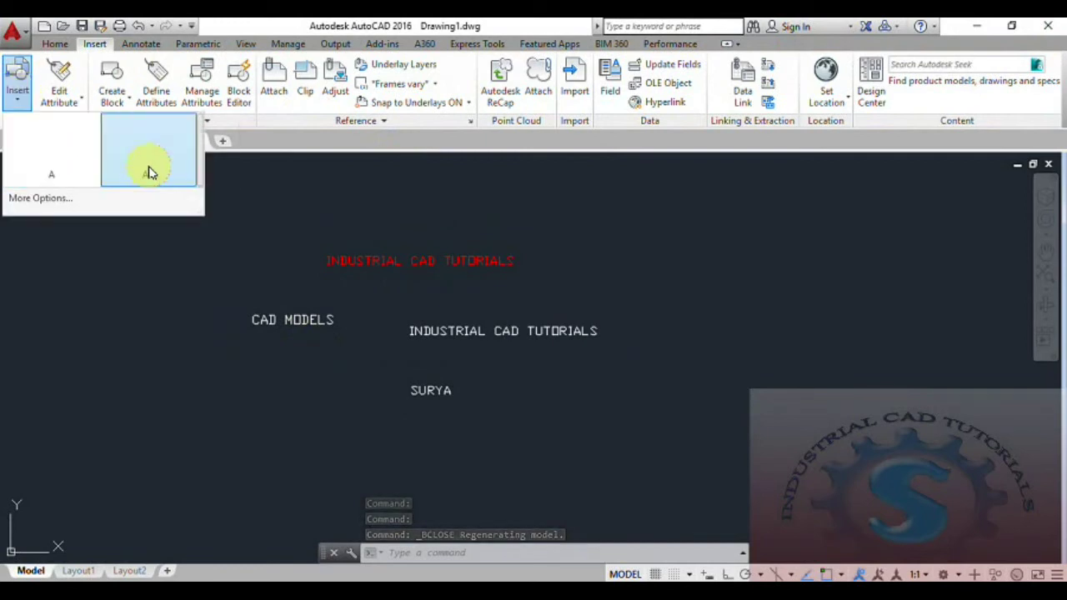
left_click(600, 428)
left_click(558, 424)
left_click(210, 227)
key("Delete")
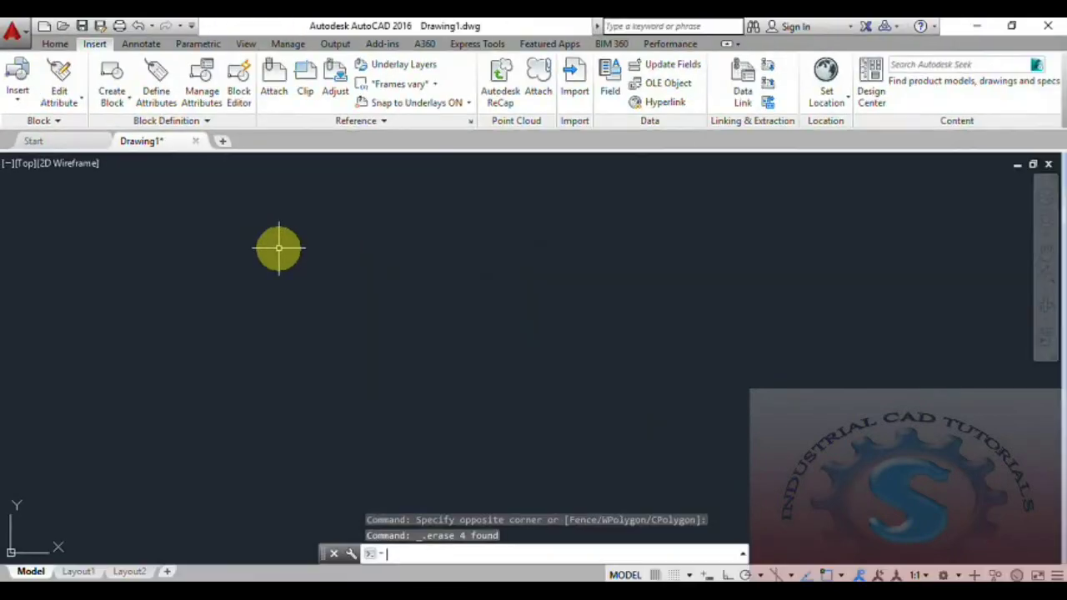
Insert block A in the empty drawing with INDUSTRIAL CAD TUTORIALS as its NAME value.
left_click(17, 91)
left_click(36, 158)
left_click(300, 300)
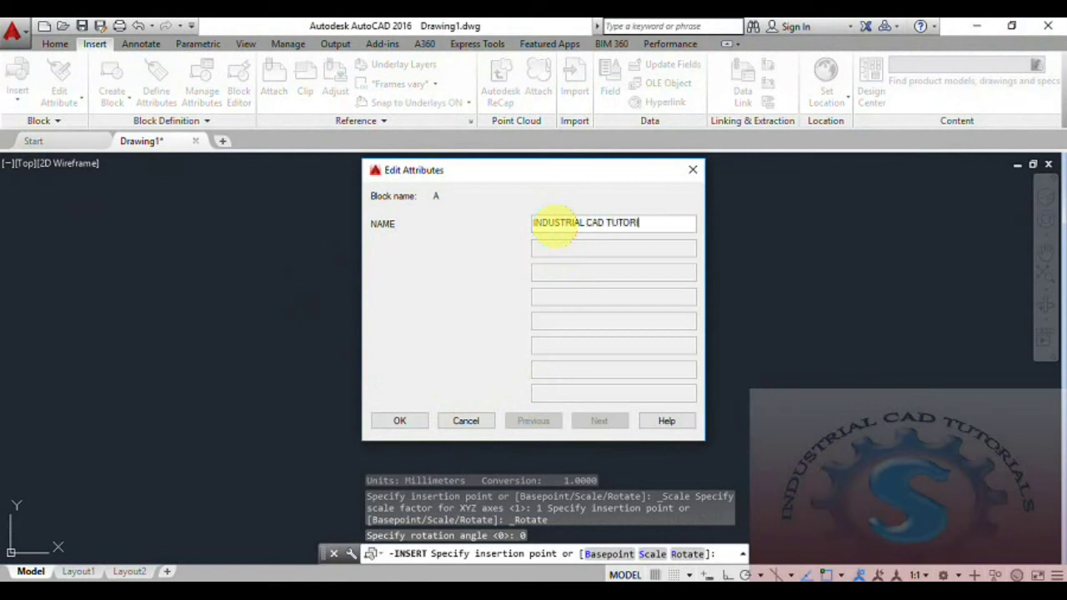
left_click(399, 421)
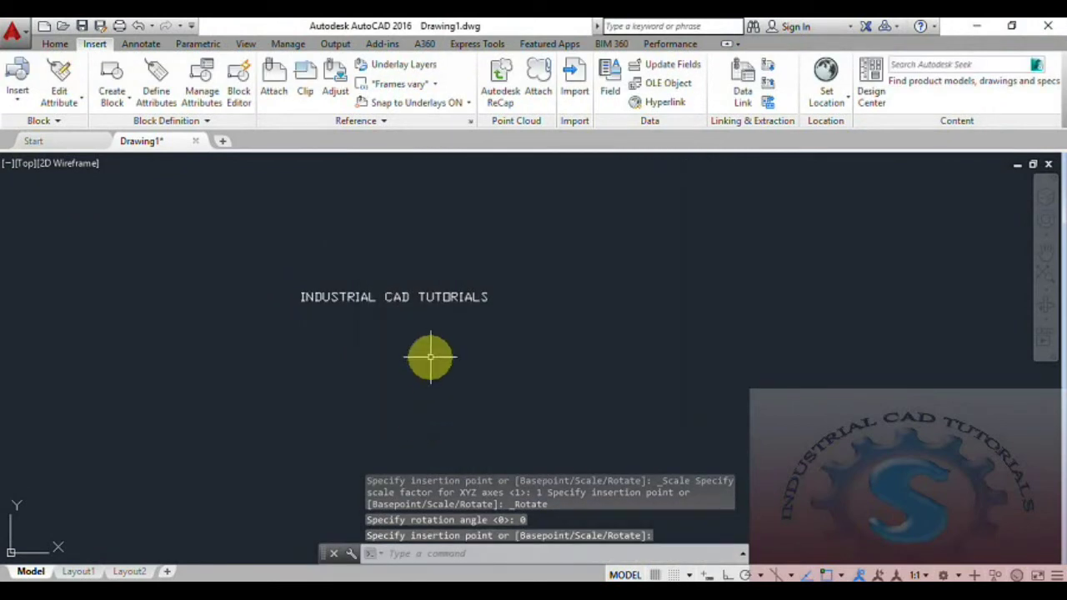
Insert block AA below the INDUSTRIAL CAD TUTORIALS text, with a person's first name as its NAME2 value.
scroll(422, 317, "up", 2)
left_click(17, 77)
left_click(125, 158)
left_click(322, 353)
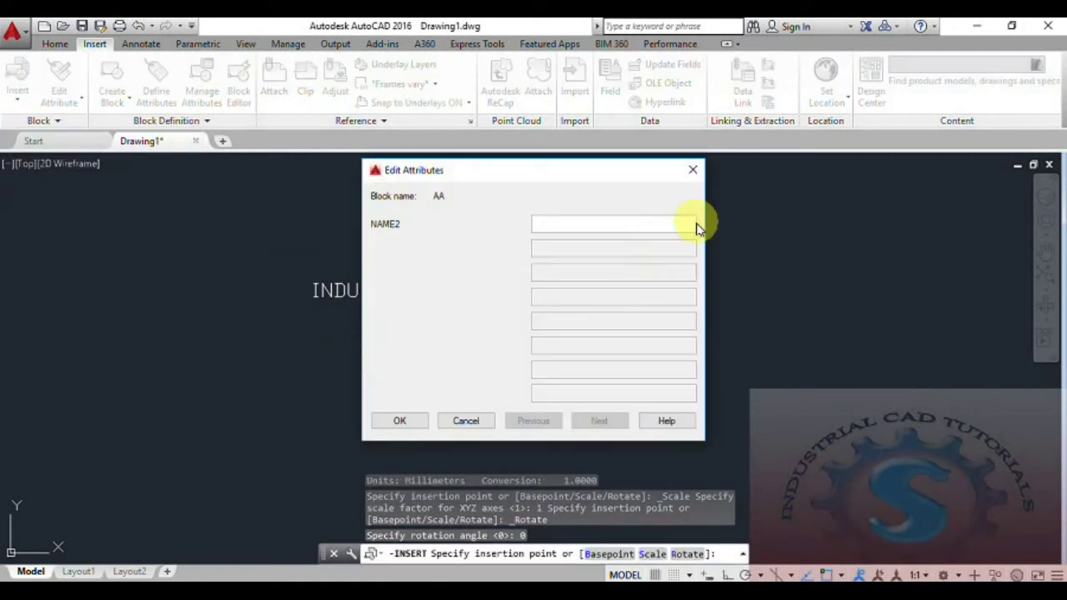
left_click(400, 421)
Inspect the attributes of both inserted blocks in the Enhanced Attribute Editor without changes, and dismiss the CCleaner update notification.
scroll(424, 321, "up", 4)
scroll(424, 334, "down", 5)
scroll(425, 341, "up", 2)
left_click(399, 265)
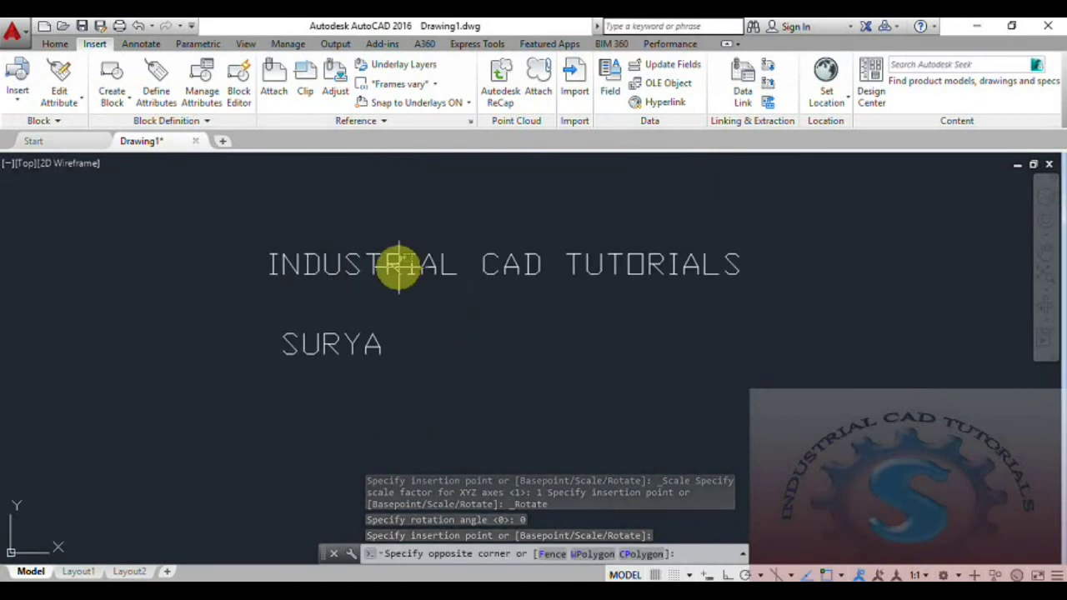
double_click(394, 267)
left_click(477, 209)
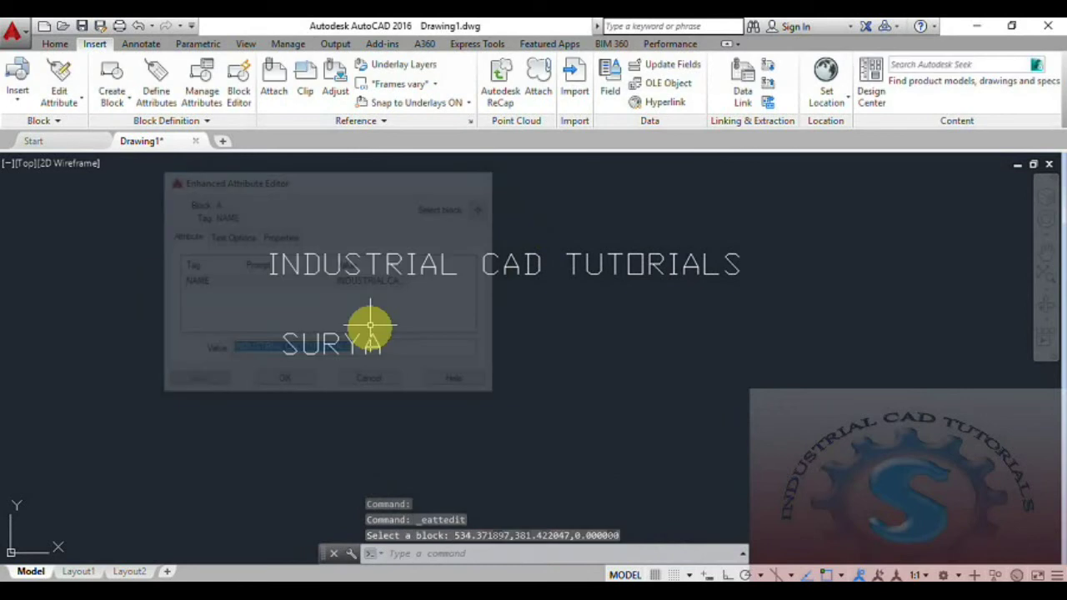
left_click(372, 341)
left_click(478, 209)
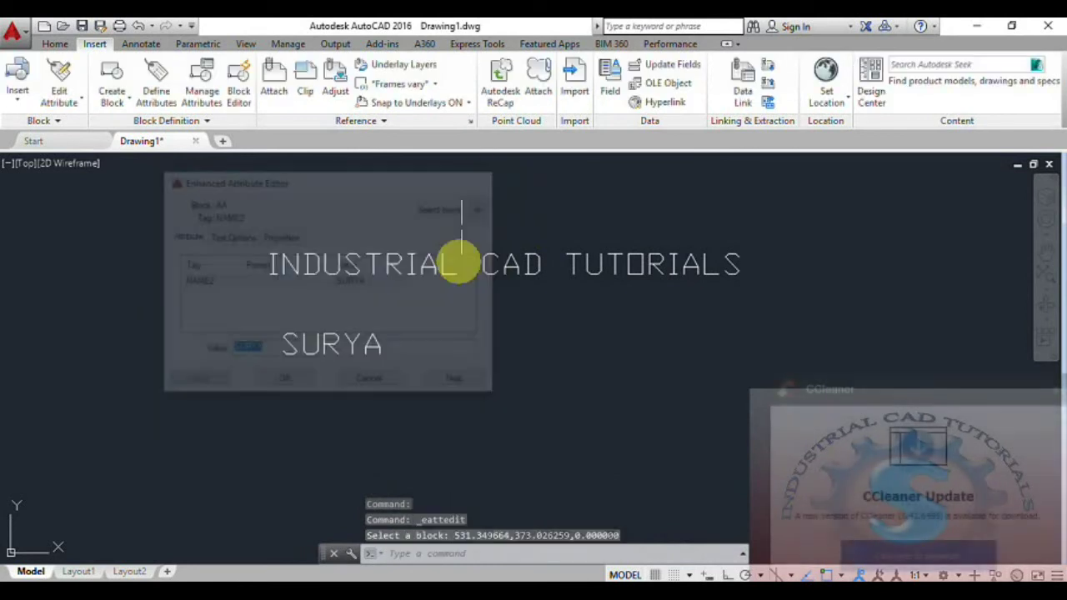
left_click(1055, 389)
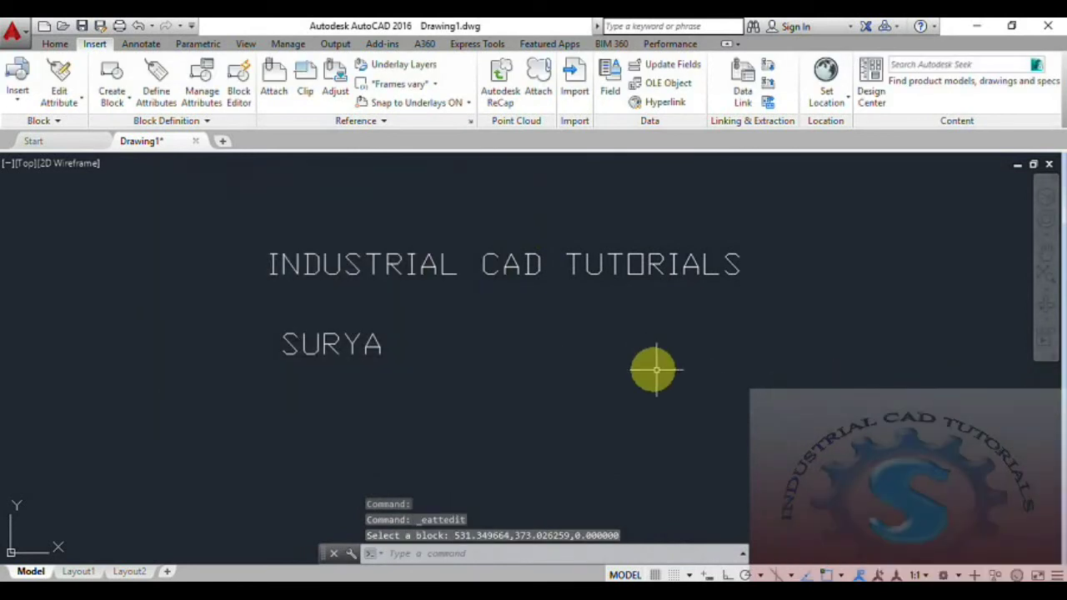
middle_click_drag(656, 369, 656, 378)
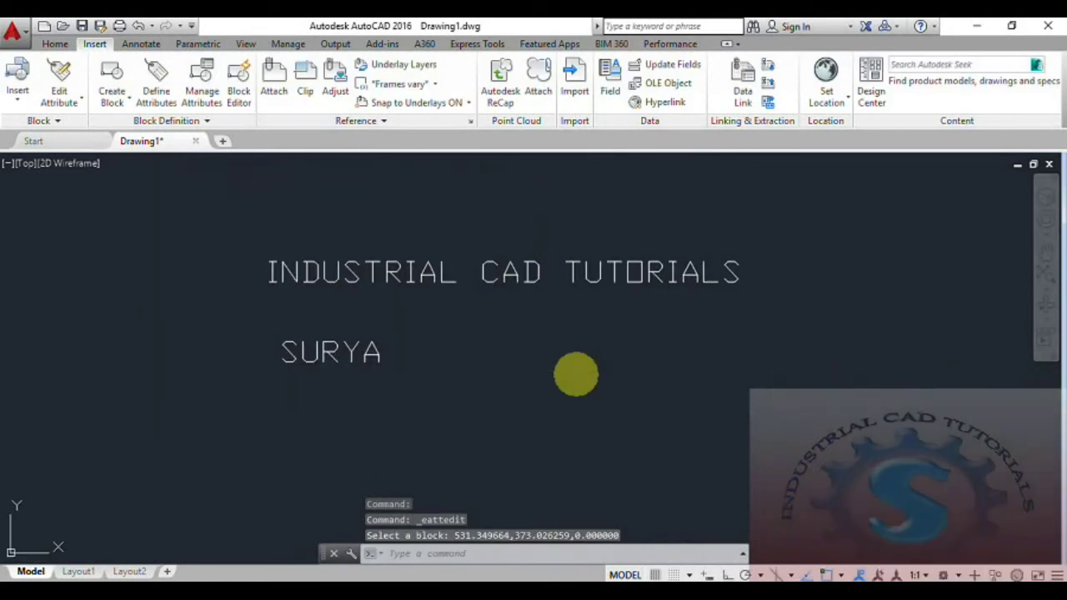
left_click(73, 123)
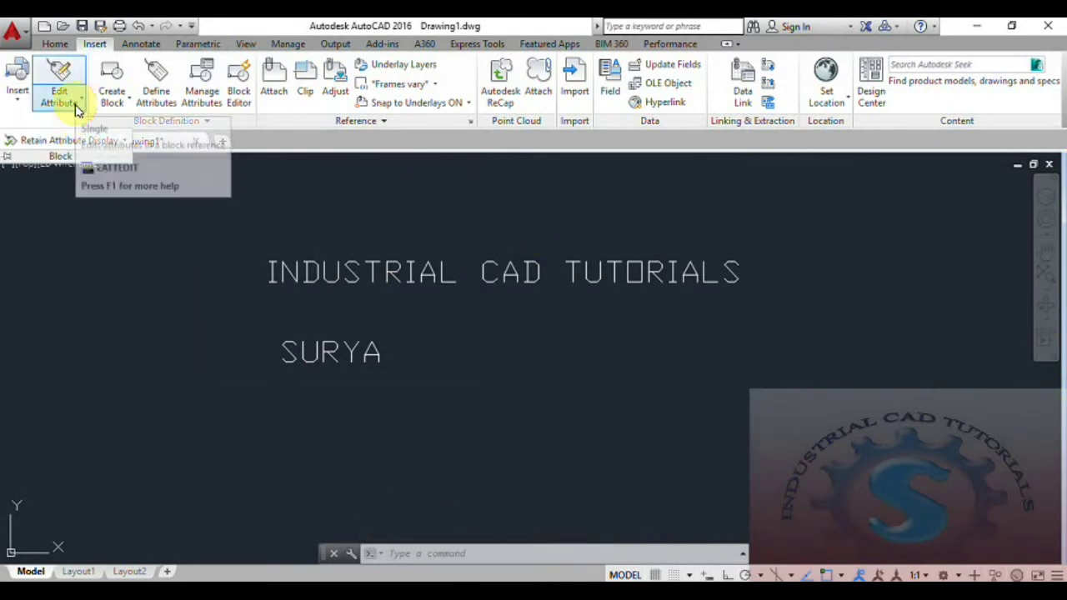
key("Escape")
key("Escape")
key("Escape")
middle_click_drag(155, 255, 150, 262)
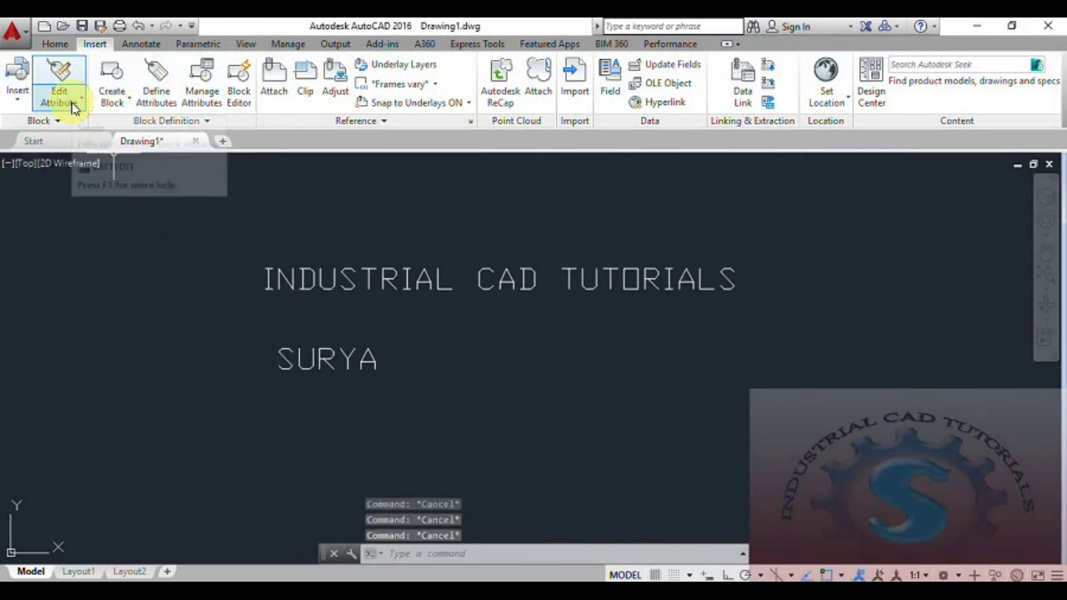
middle_click_drag(519, 327, 520, 341)
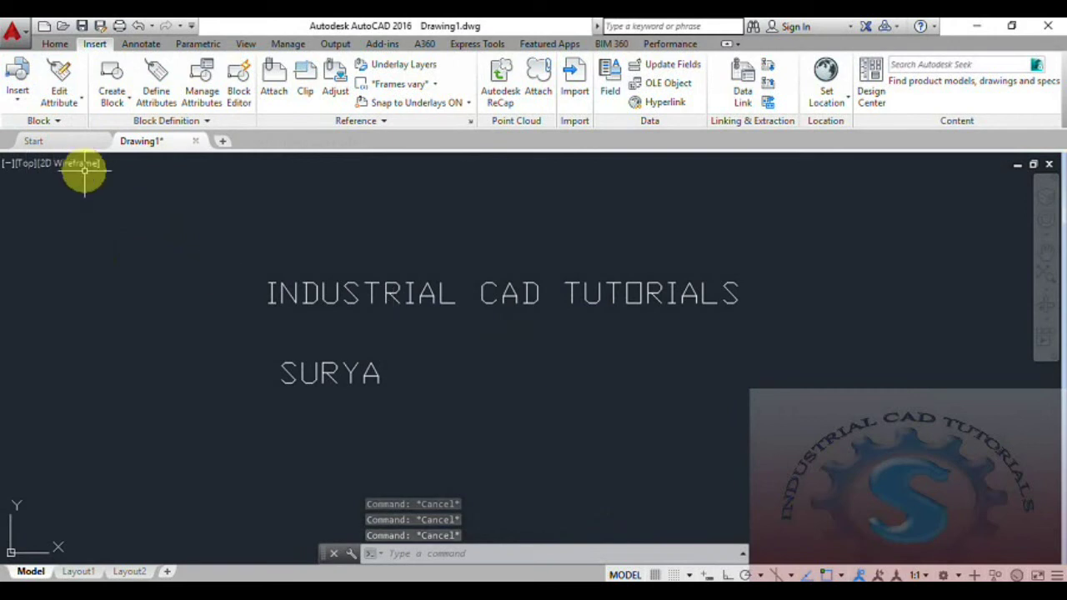
left_click(478, 45)
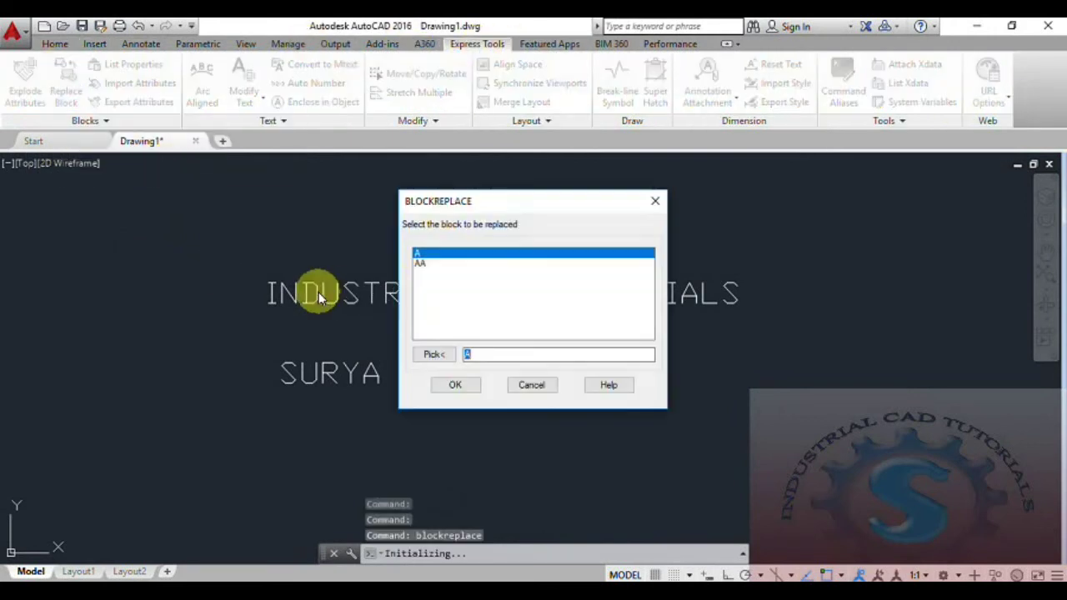
left_click(421, 265)
left_click(423, 254)
left_click(424, 263)
left_click(424, 255)
left_click(425, 263)
left_click(532, 355)
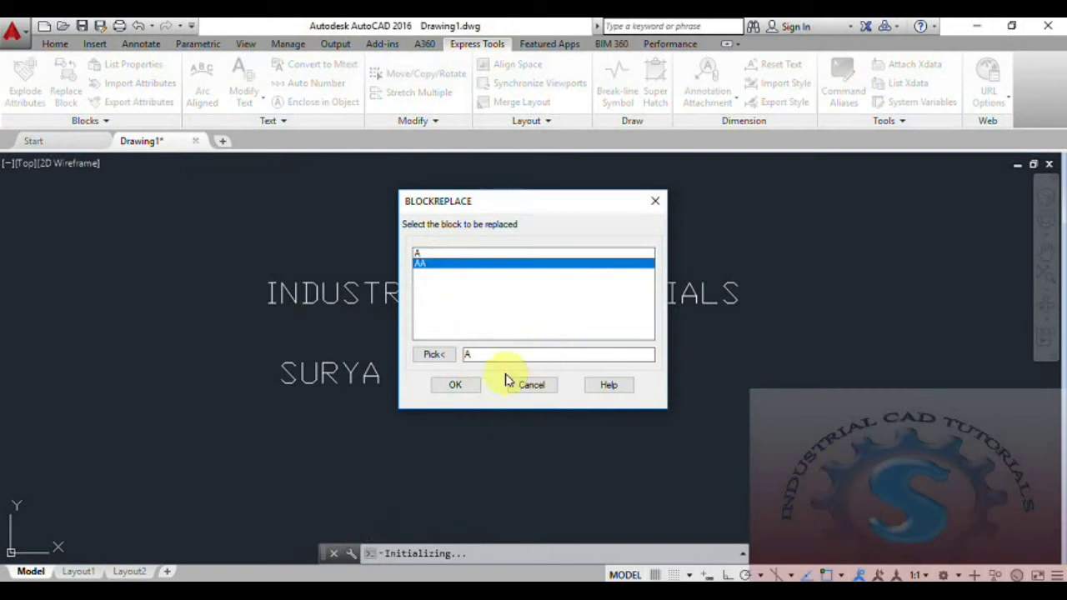
left_click(455, 385)
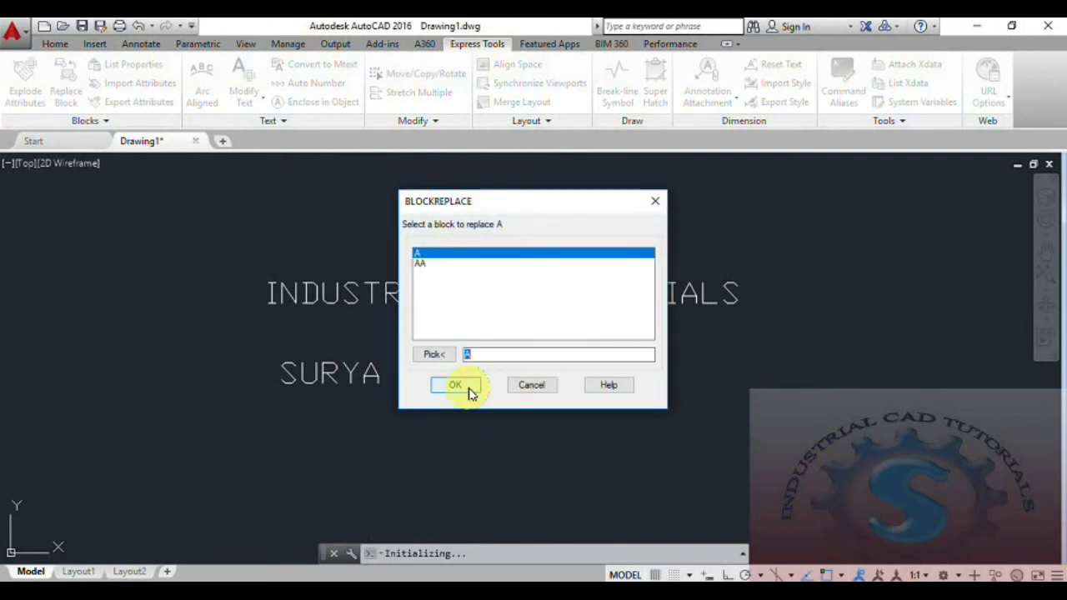
left_click(532, 385)
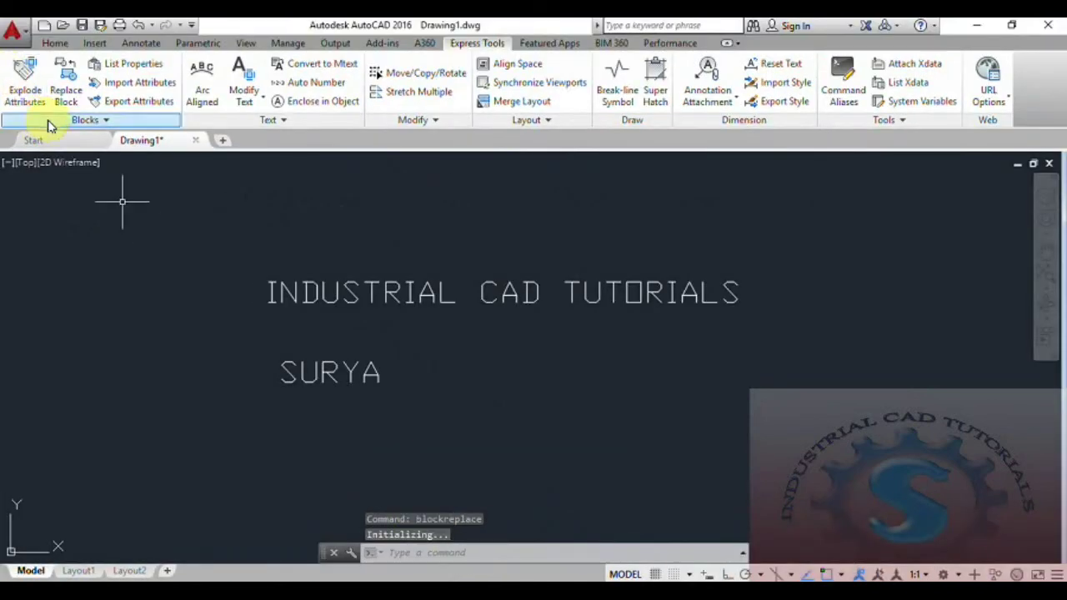
left_click(95, 43)
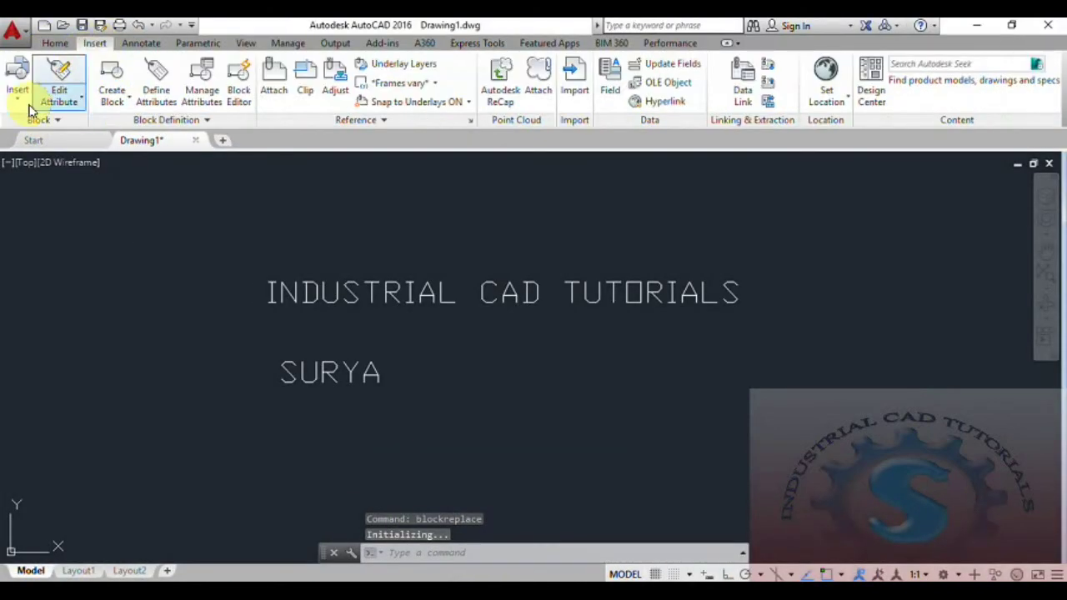
left_click(22, 106)
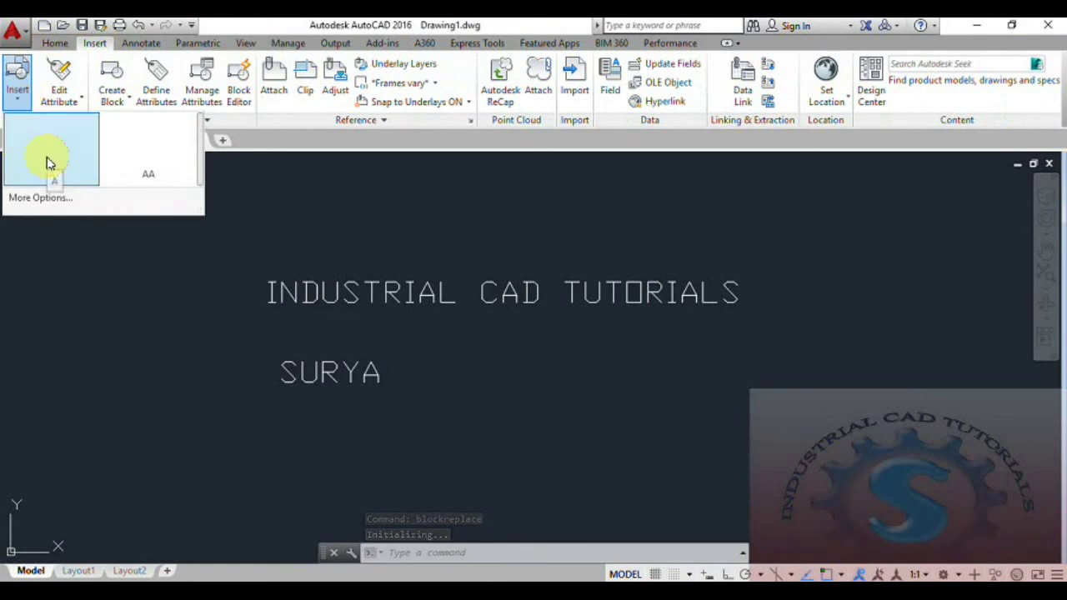
left_click(146, 161)
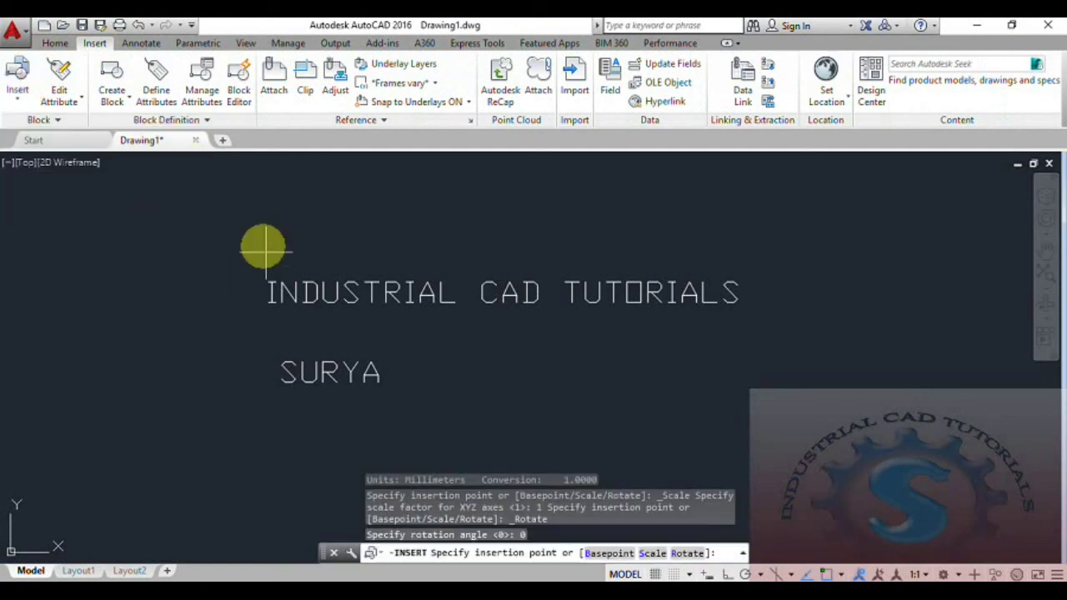
key("Escape")
key("Escape")
key("Escape")
key("Escape")
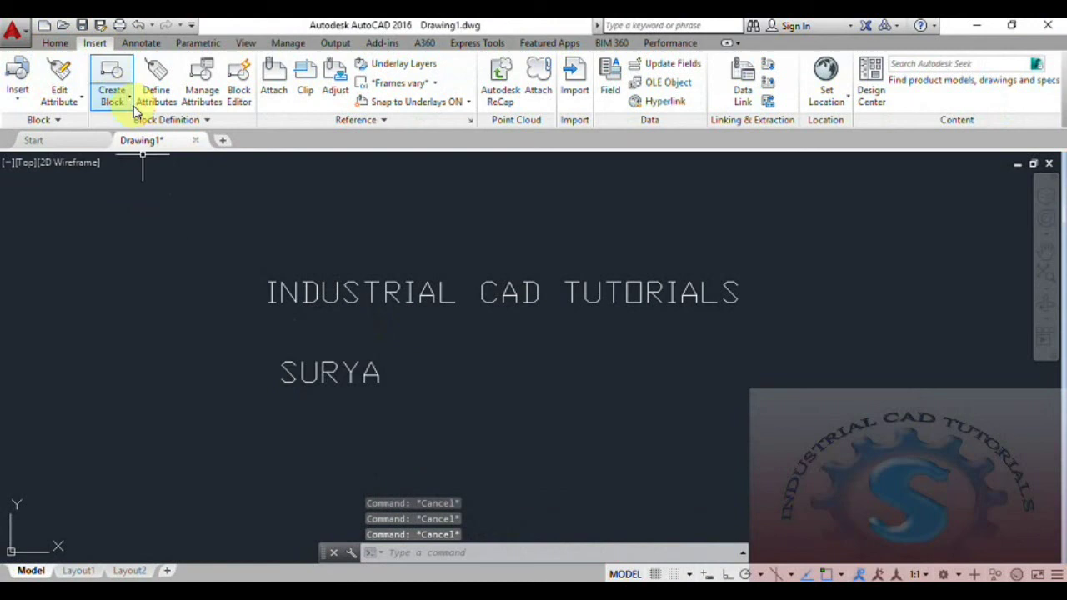
left_click(347, 47)
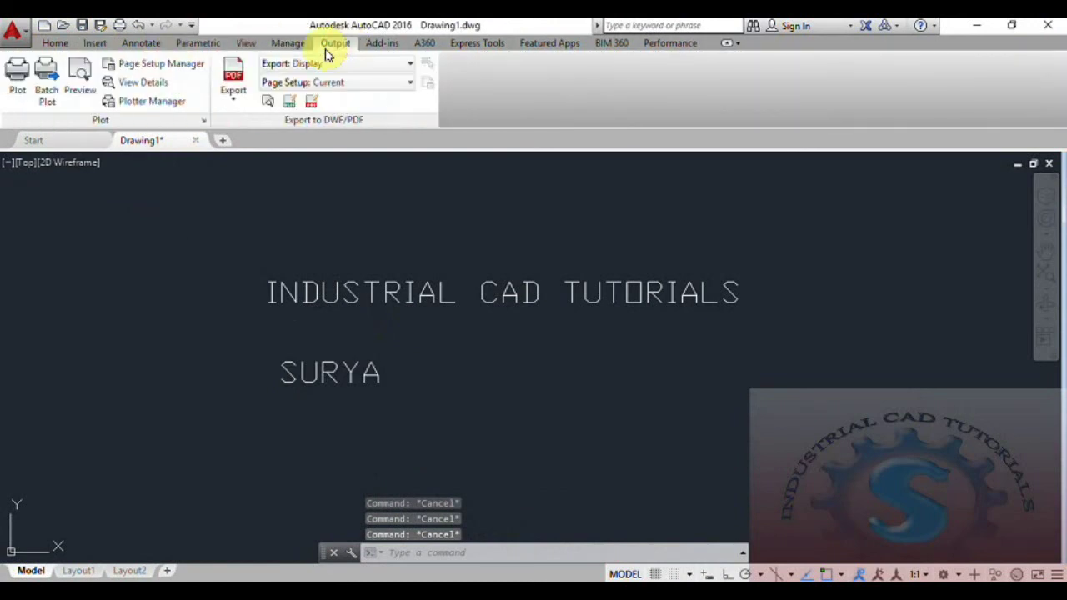
left_click(139, 46)
left_click(95, 49)
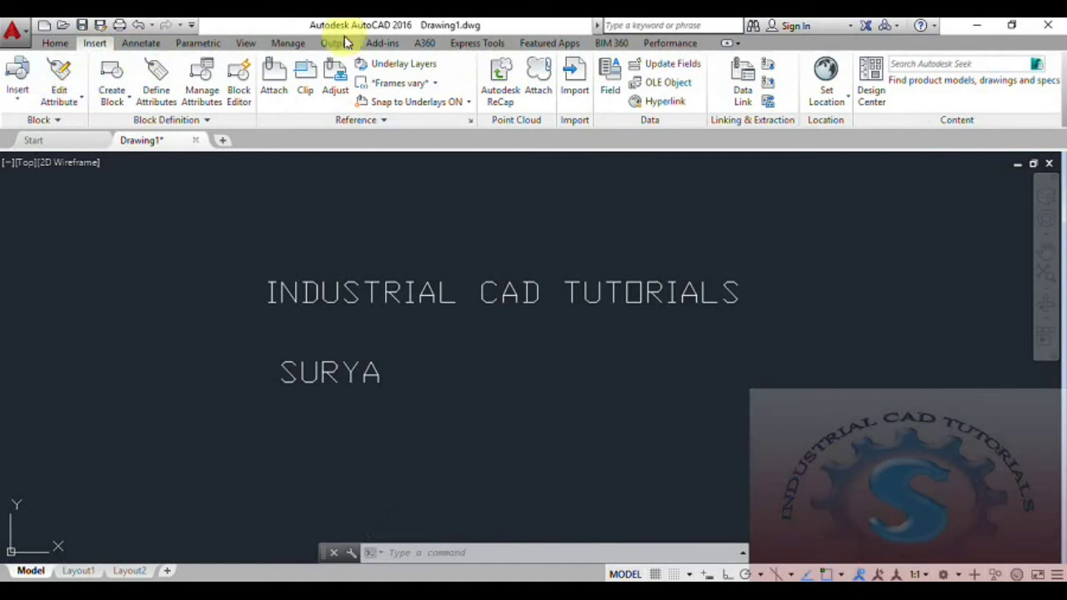
Replace block A with block AA throughout the drawing using Block Replace, and purge unreferenced items.
left_click(483, 43)
left_click(65, 91)
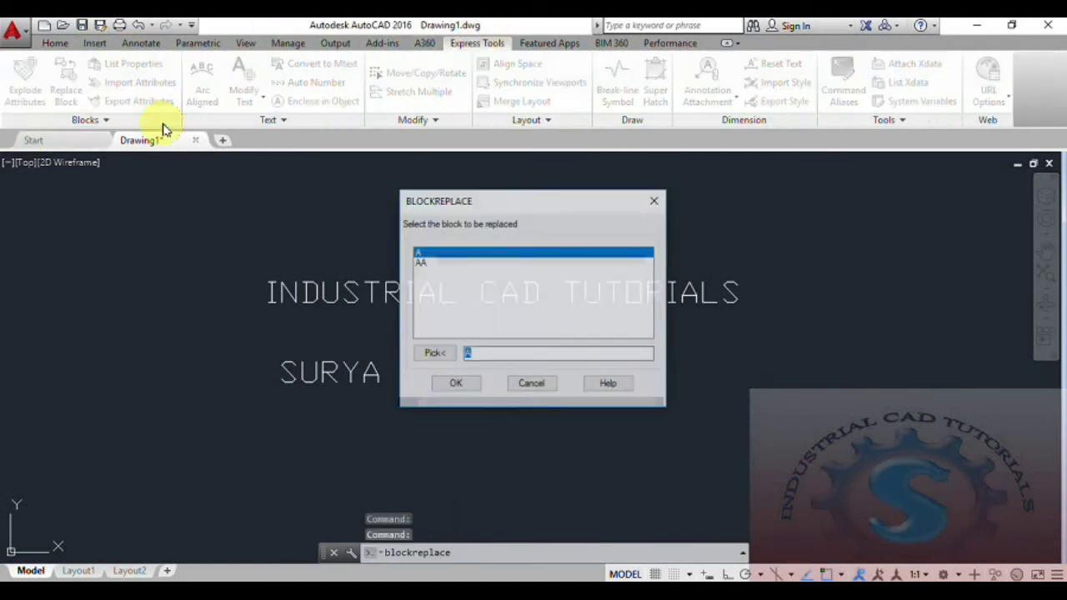
left_click(425, 263)
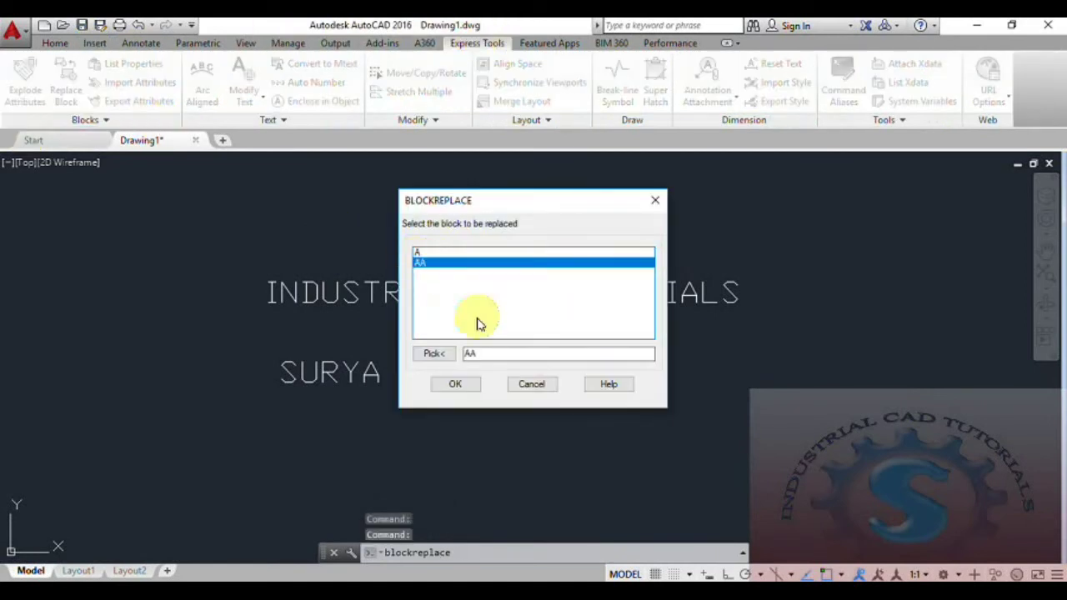
left_click(466, 382)
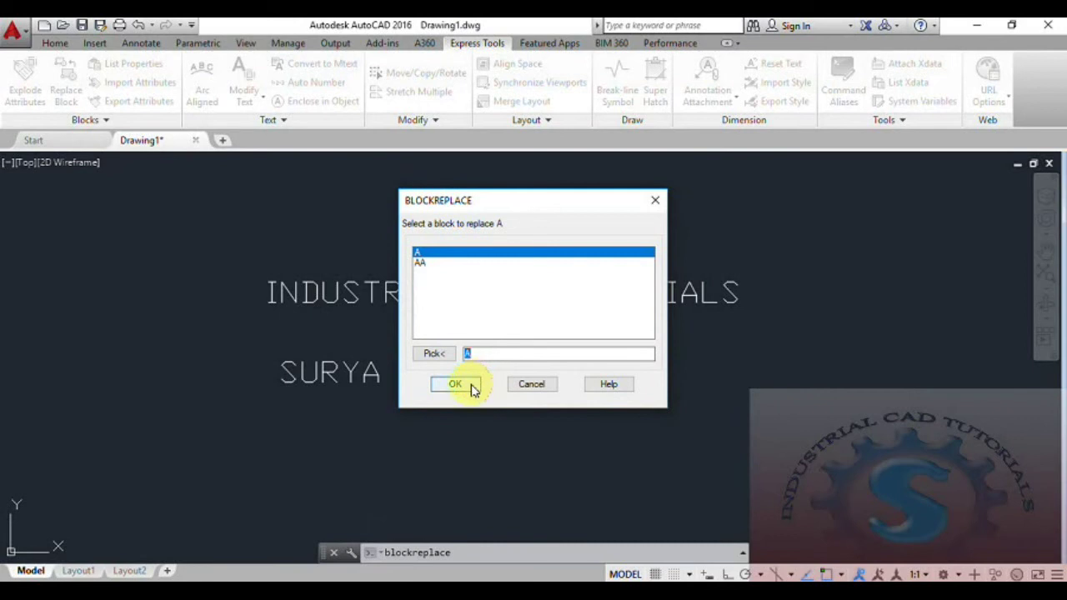
left_click(471, 386)
left_click(581, 340)
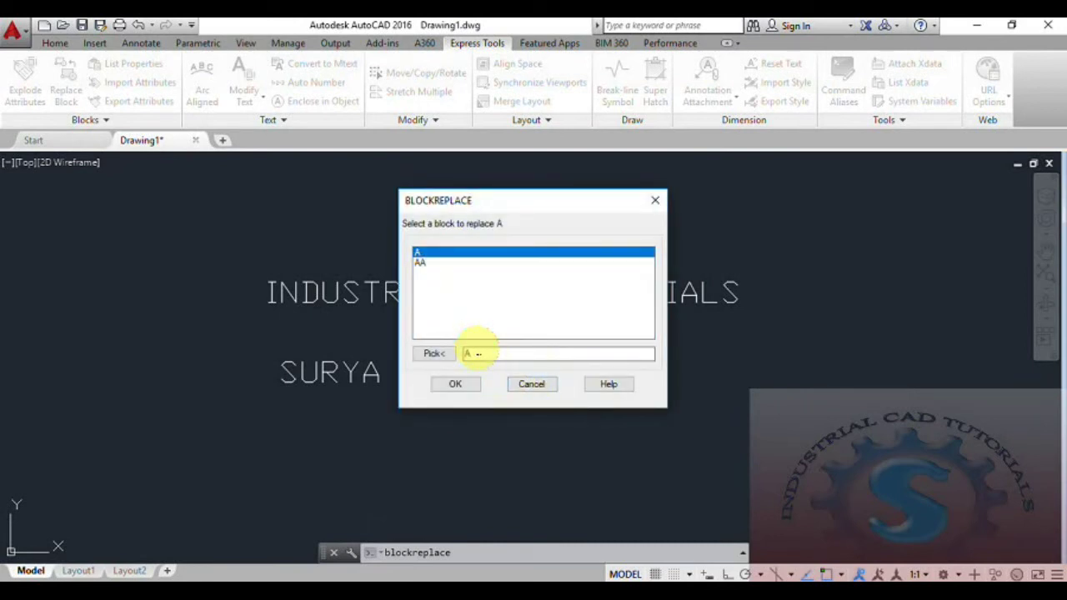
left_click(455, 384)
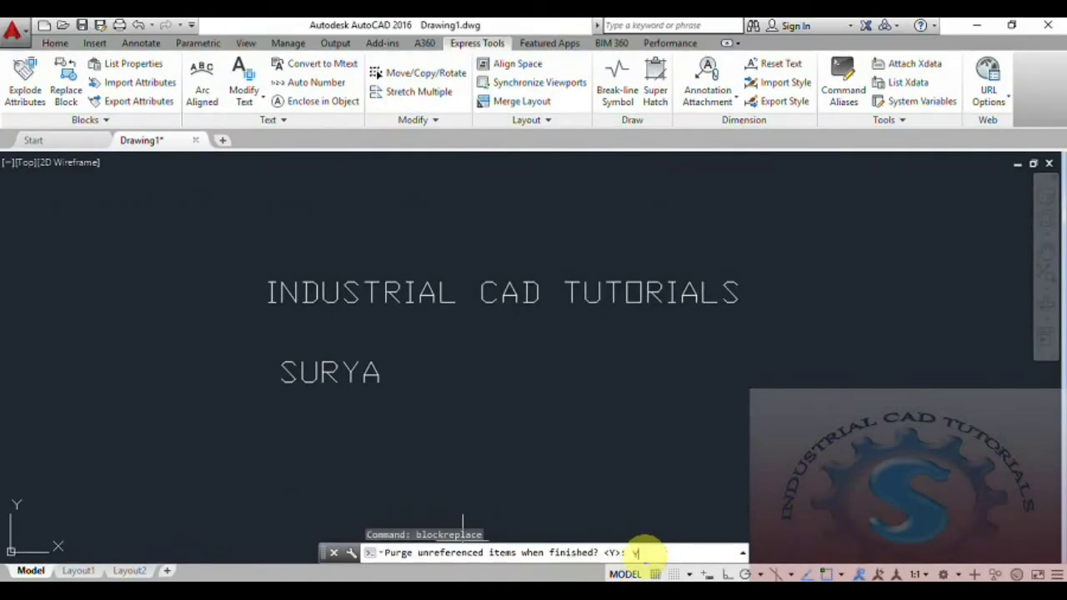
key("Return")
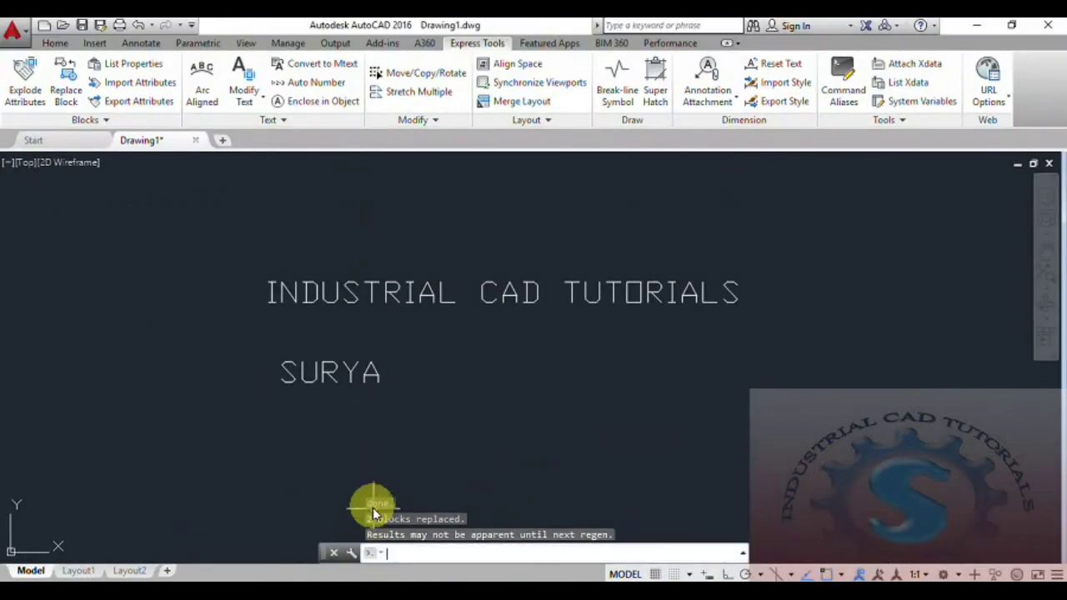
Insert another block AA below and to the right of the existing texts, with a person's first name as its NAME2 value.
left_click(94, 43)
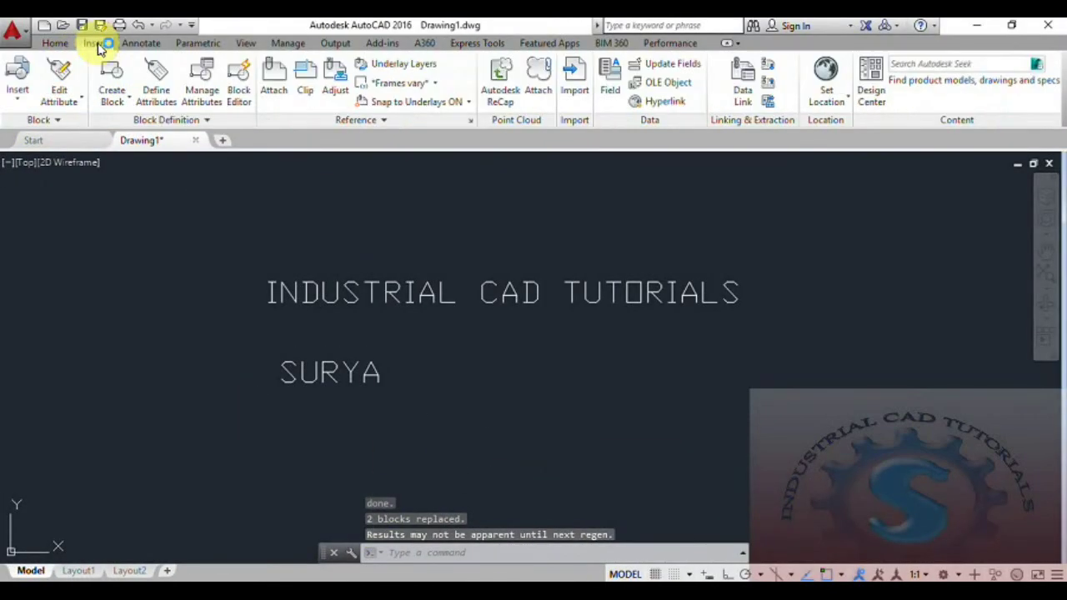
left_click(28, 105)
left_click(69, 160)
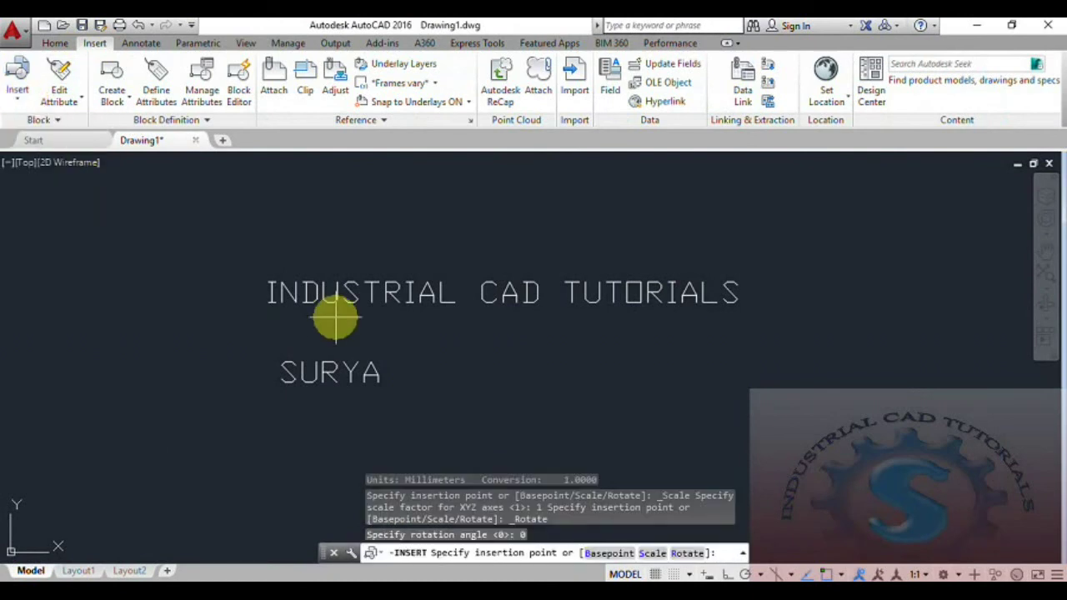
left_click(609, 435)
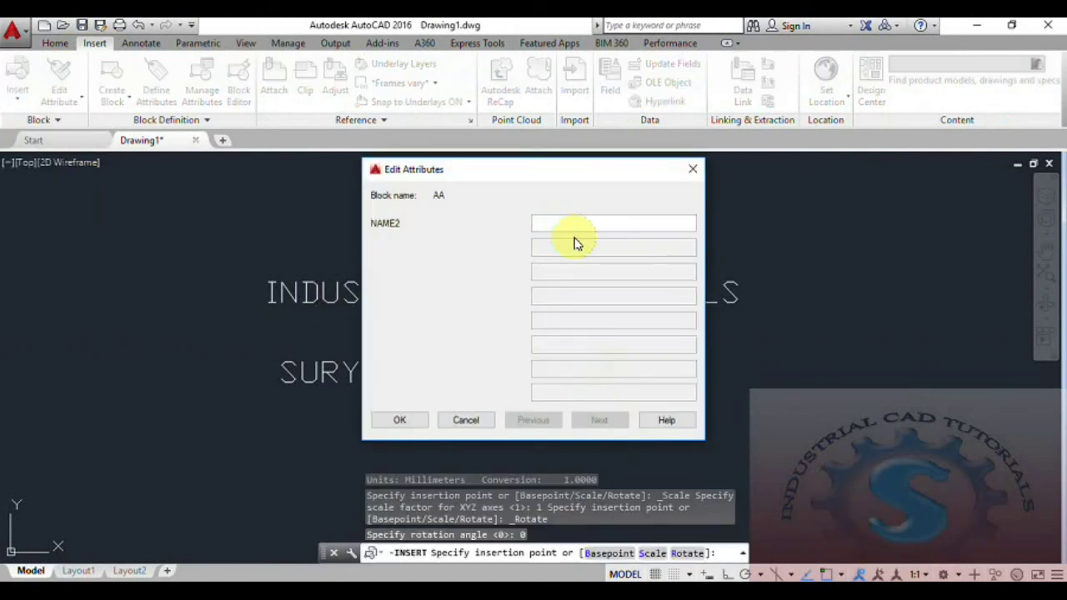
type("SURYA")
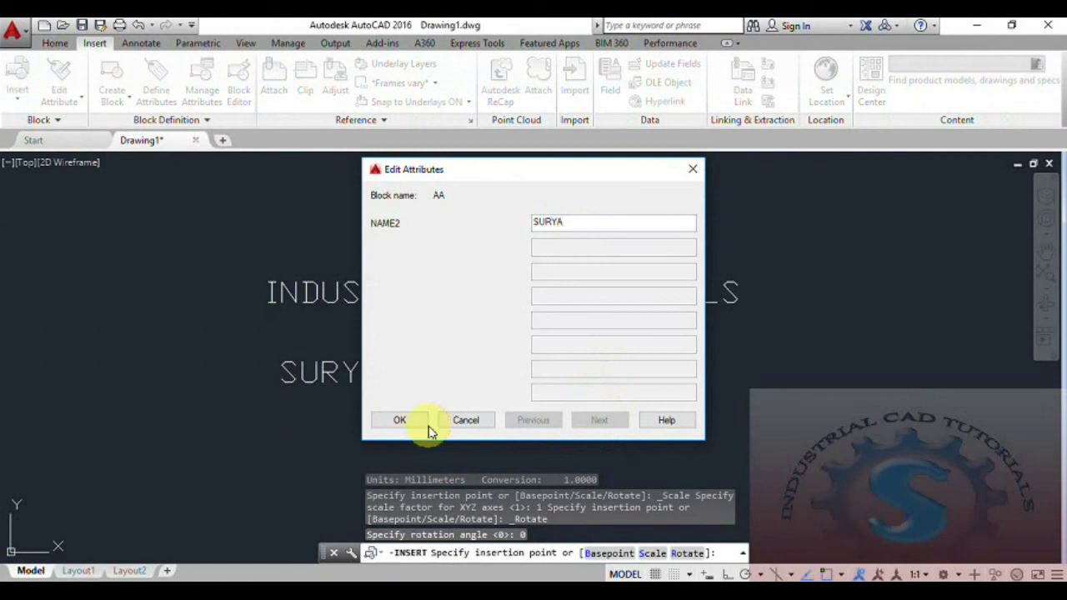
left_click(408, 422)
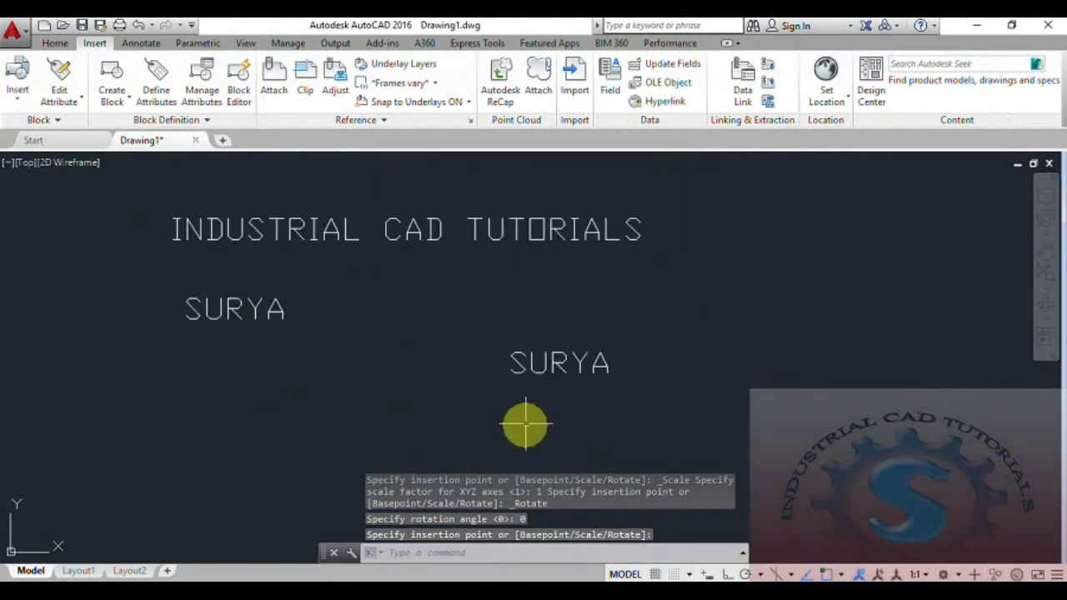
middle_click_drag(524, 423, 555, 475)
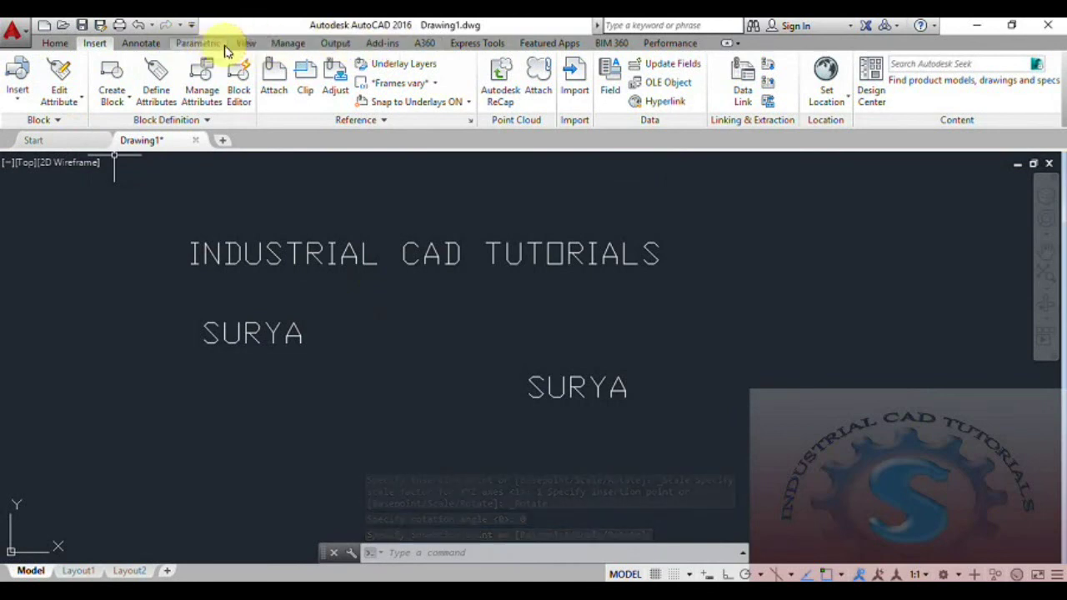
Check which blocks remain available in Block Replace, and leave the command without replacing any.
left_click(471, 44)
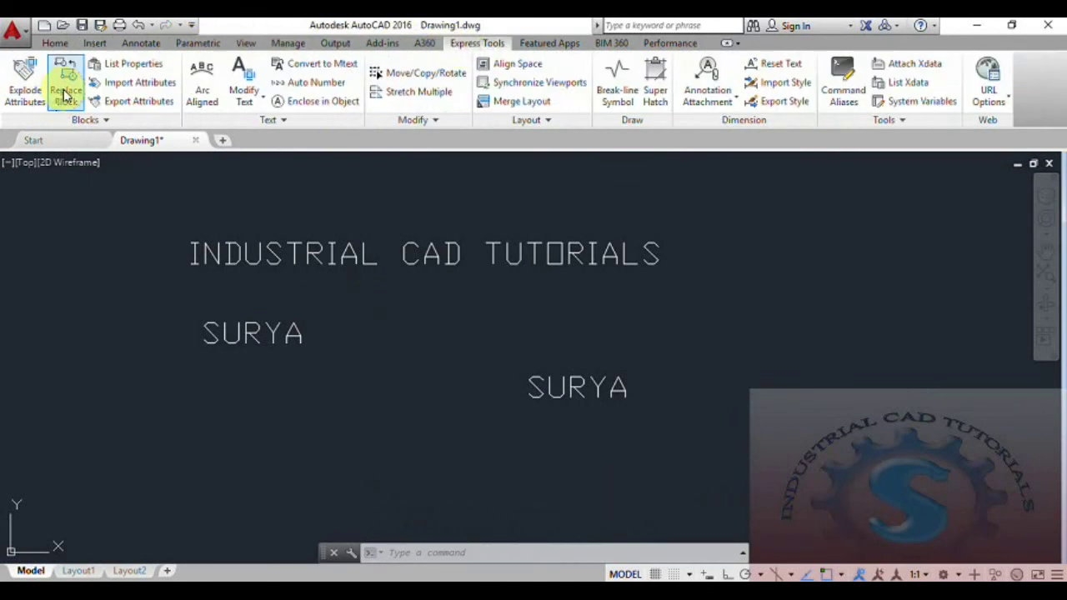
left_click(67, 95)
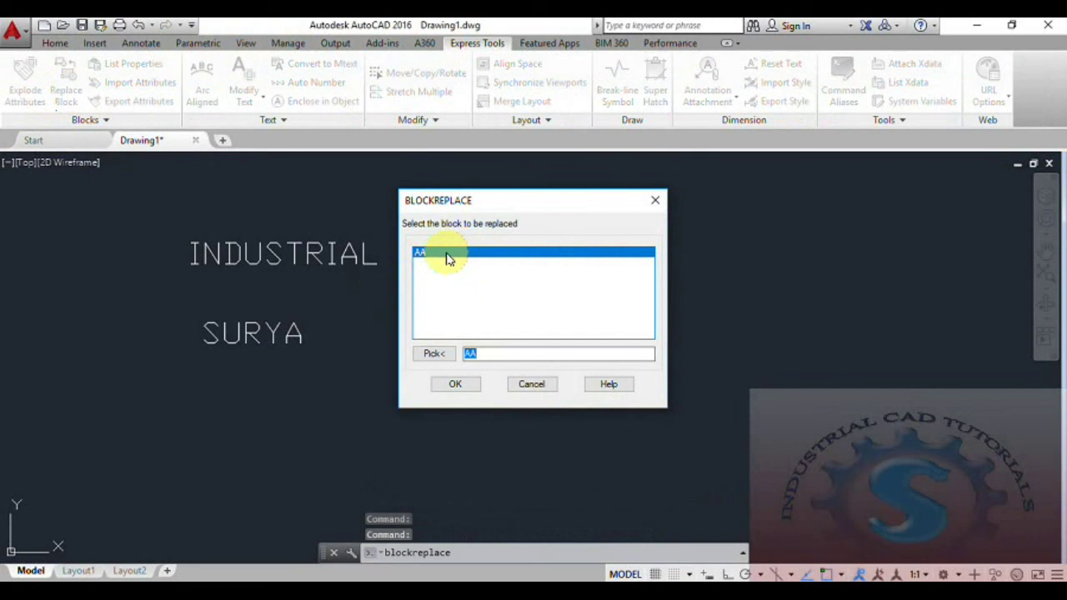
left_click(468, 387)
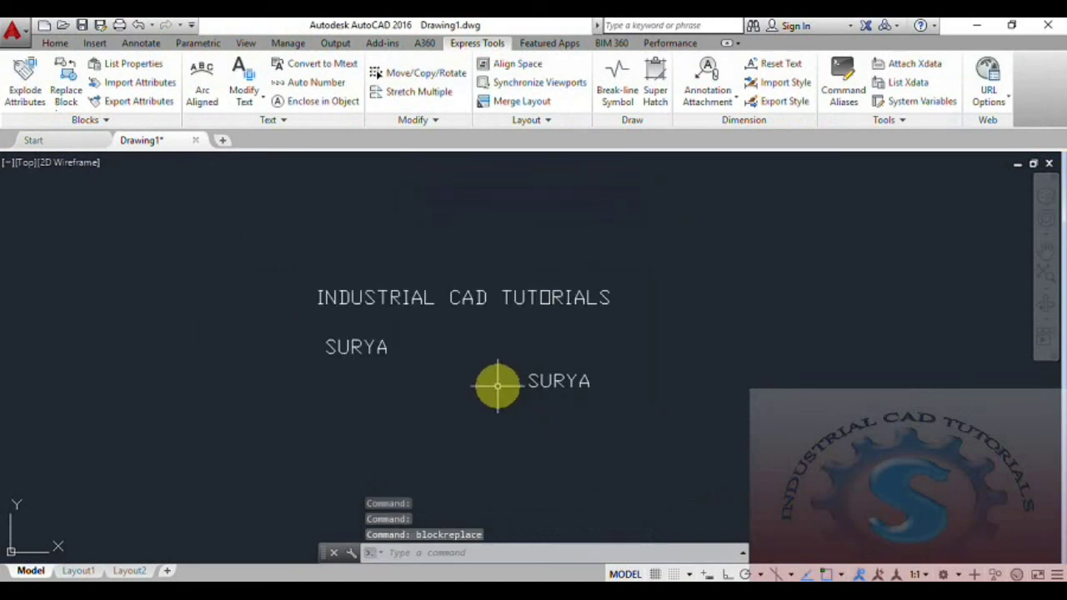
scroll(498, 385, "up", 3)
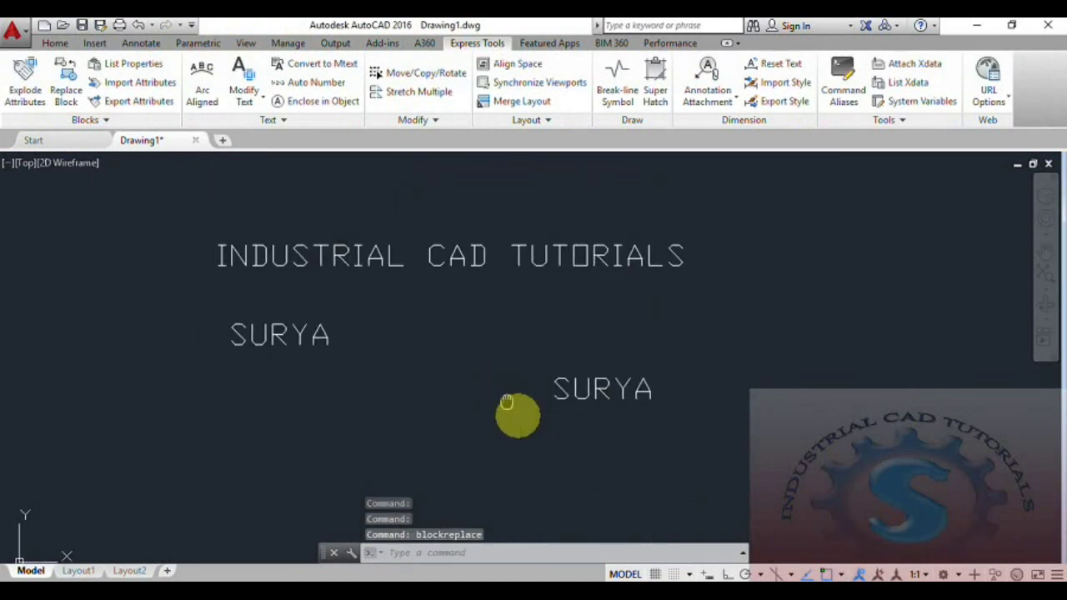